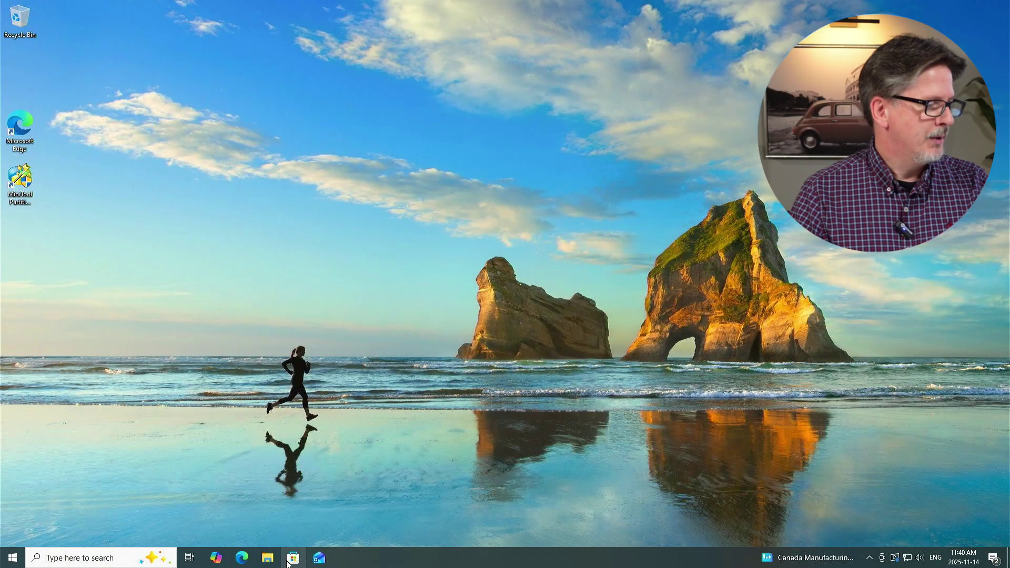
Open the Microsoft Store, search for "fxsound" and open the FxSound app page
{"action": "left_click", "coordinate": [291, 559]}
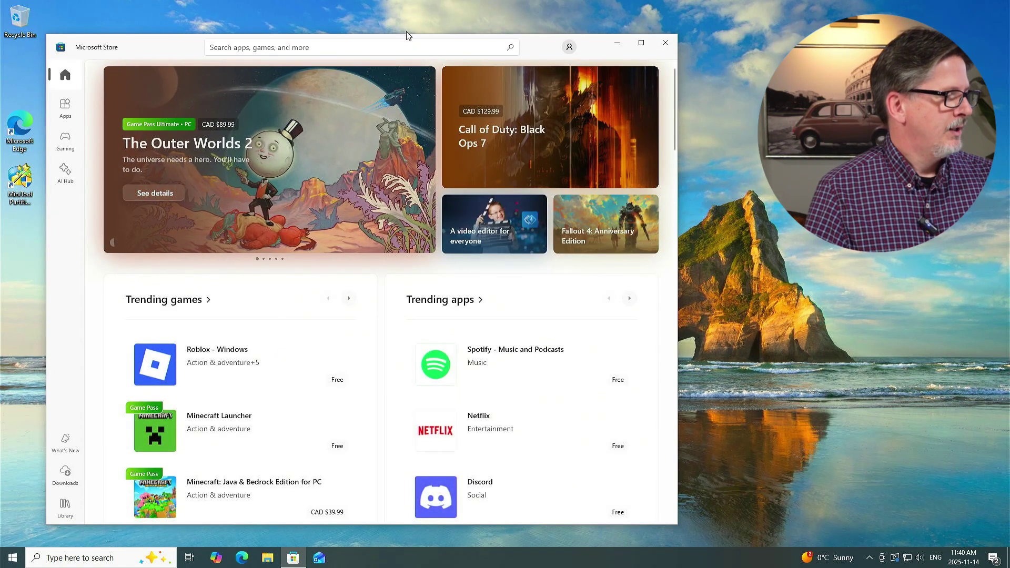
{"action": "left_click", "coordinate": [402, 47]}
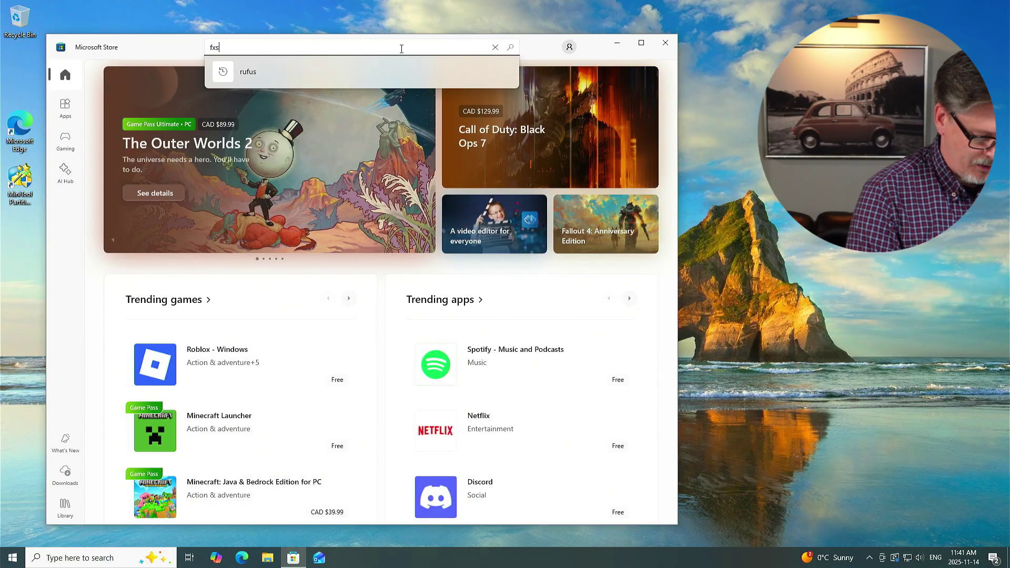
{"action": "type", "text": "fxsound"}
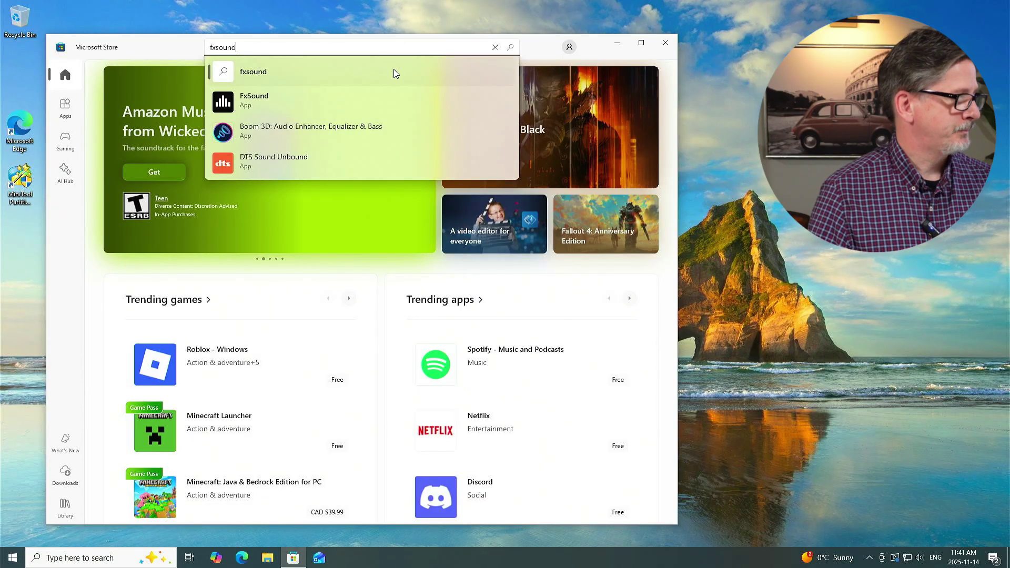
{"action": "left_click", "coordinate": [263, 100]}
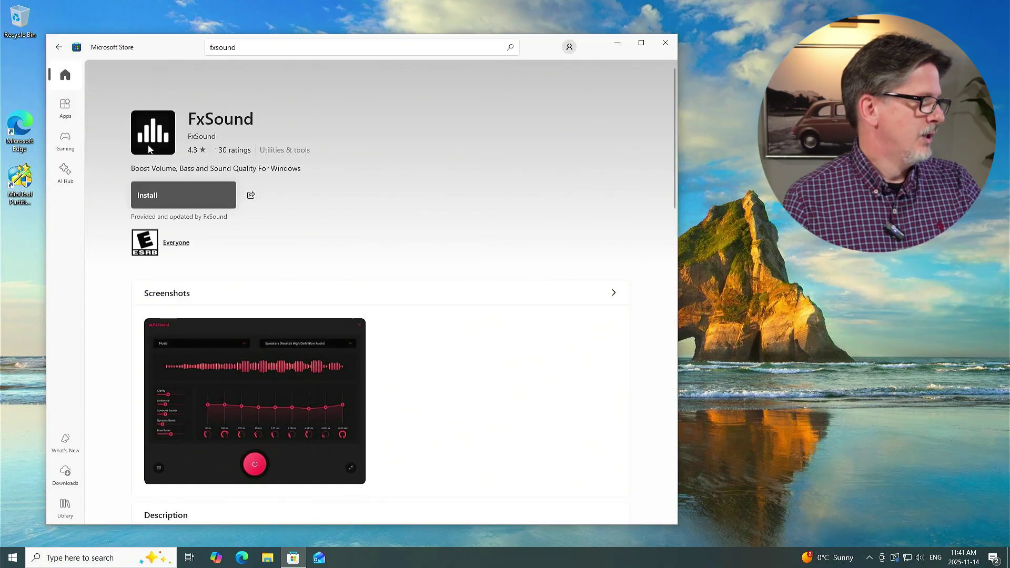
Install FxSound, allow it to make changes to the device, and close the store
{"action": "left_click", "coordinate": [176, 193]}
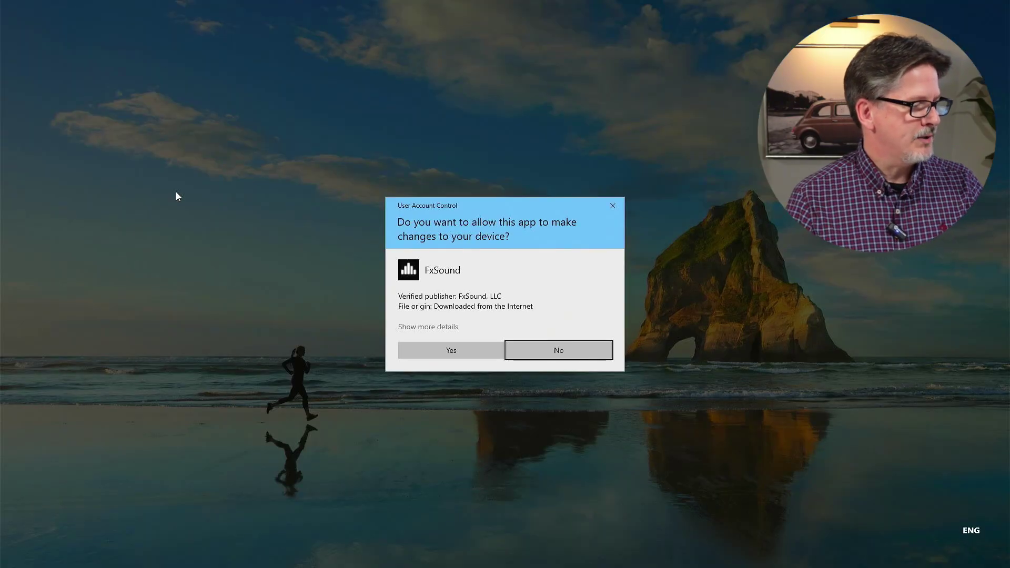
{"action": "left_click", "coordinate": [451, 351]}
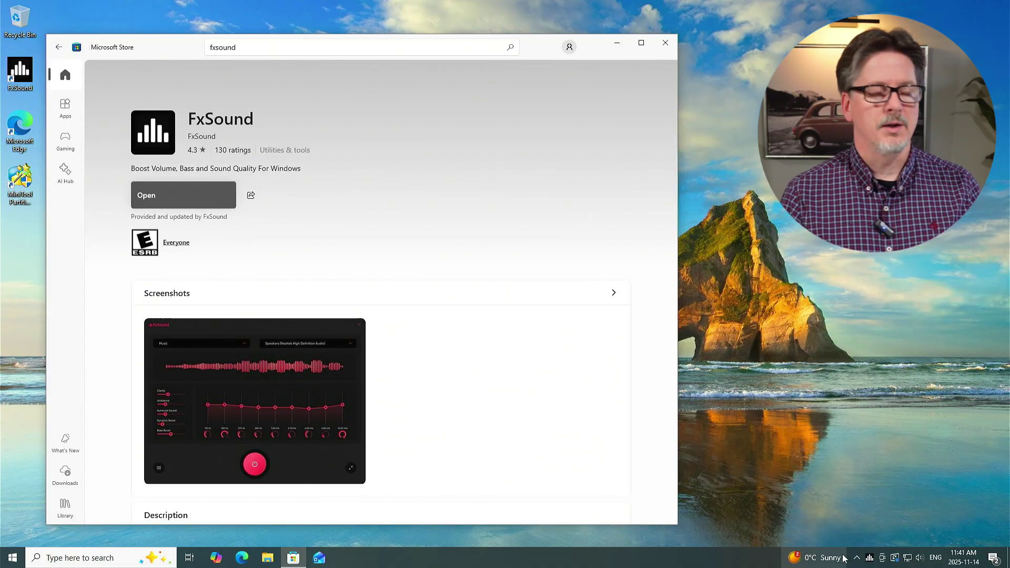
{"action": "mouse_move", "coordinate": [844, 558]}
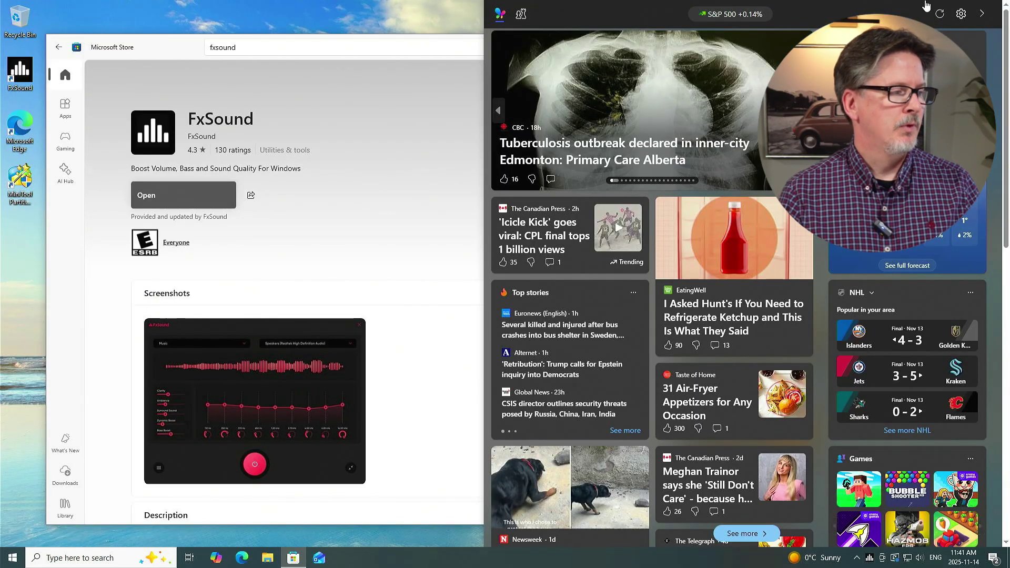
{"action": "left_click", "coordinate": [471, 142]}
{"action": "left_click", "coordinate": [665, 42]}
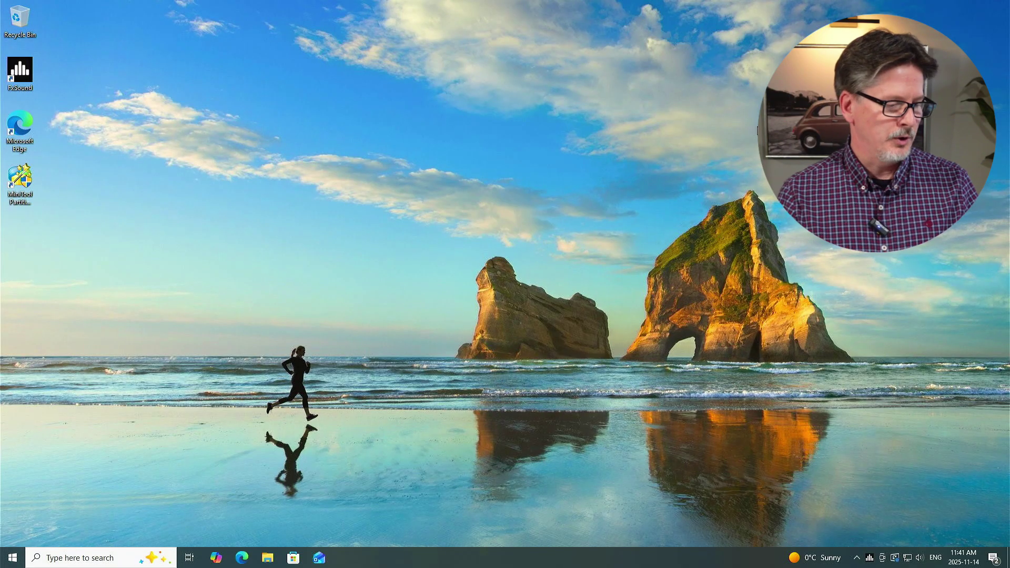
Open the Windows sound settings and check which output device is selected
{"action": "right_click", "coordinate": [922, 562]}
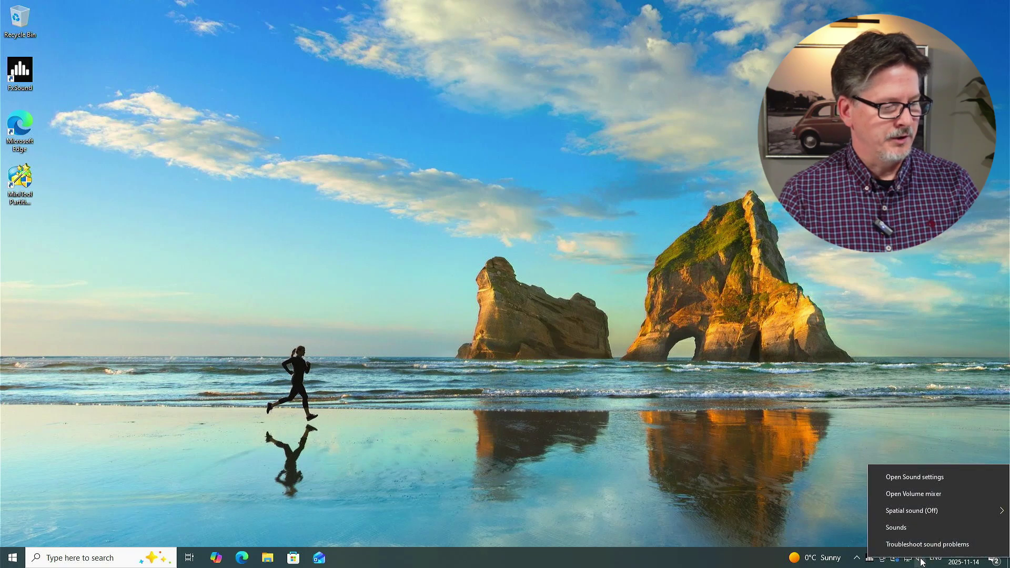
{"action": "left_click", "coordinate": [922, 478]}
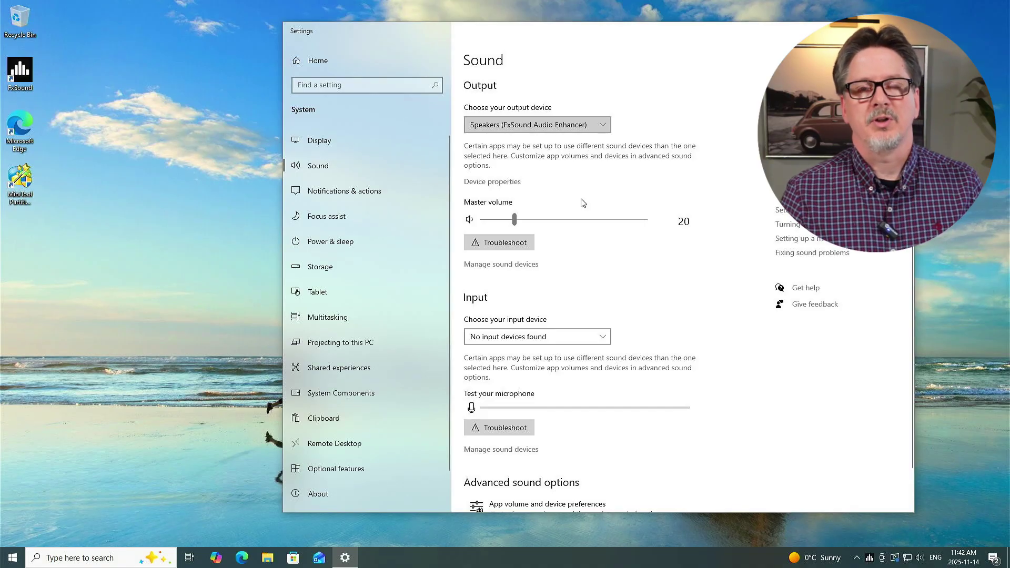
{"action": "left_click", "coordinate": [579, 125]}
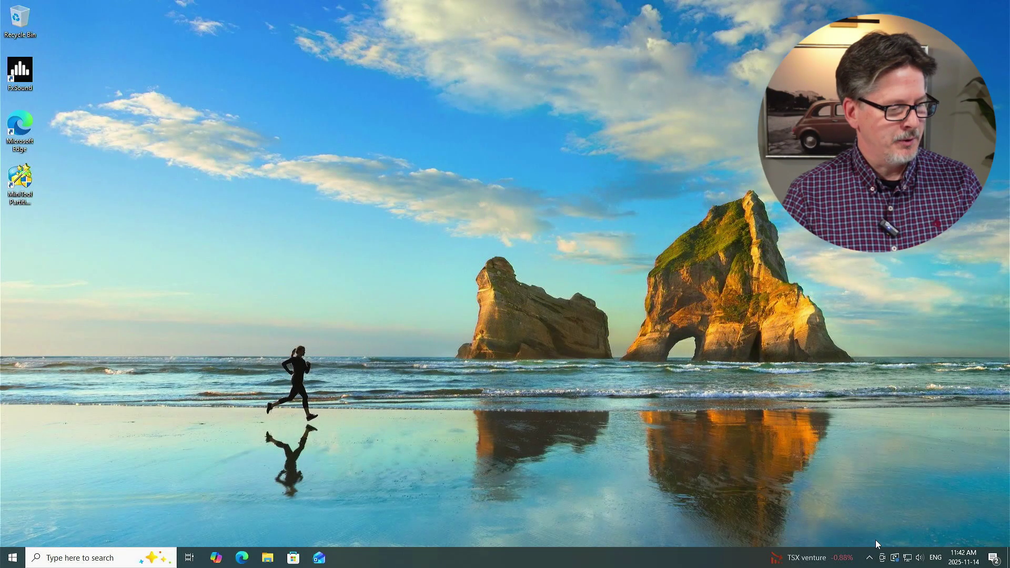
Open the FxSound window from the hidden tray apps and move it closer to the desktop shortcuts
{"action": "left_click", "coordinate": [869, 558]}
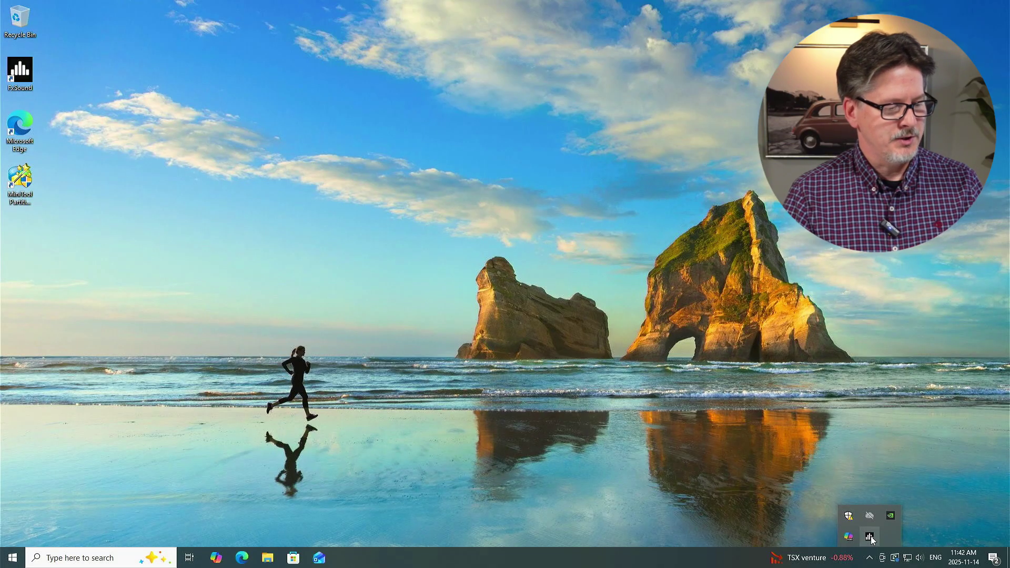
{"action": "left_click", "coordinate": [870, 537]}
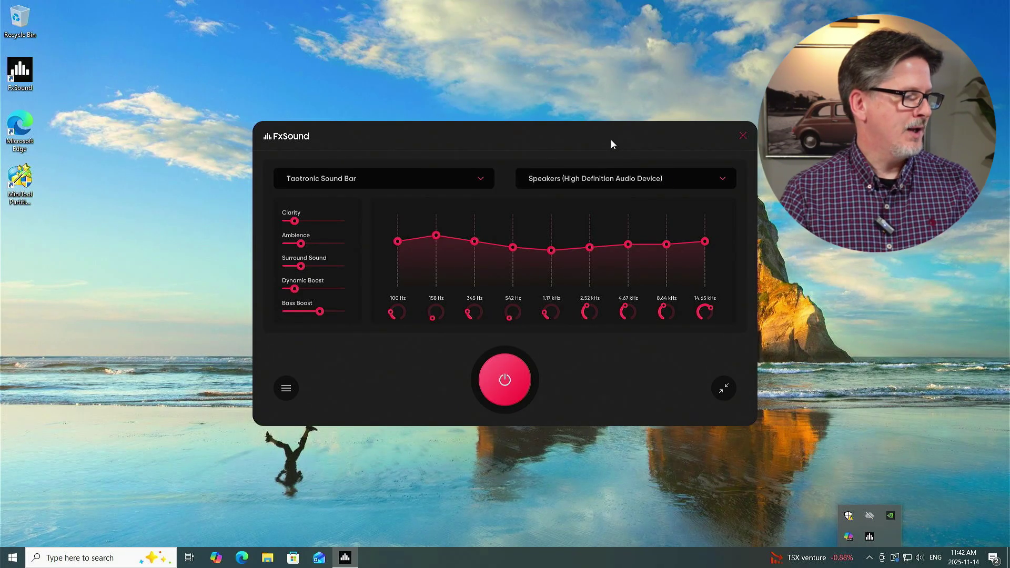
{"action": "left_click_drag", "start_coordinate": [611, 140], "coordinate": [416, 134]}
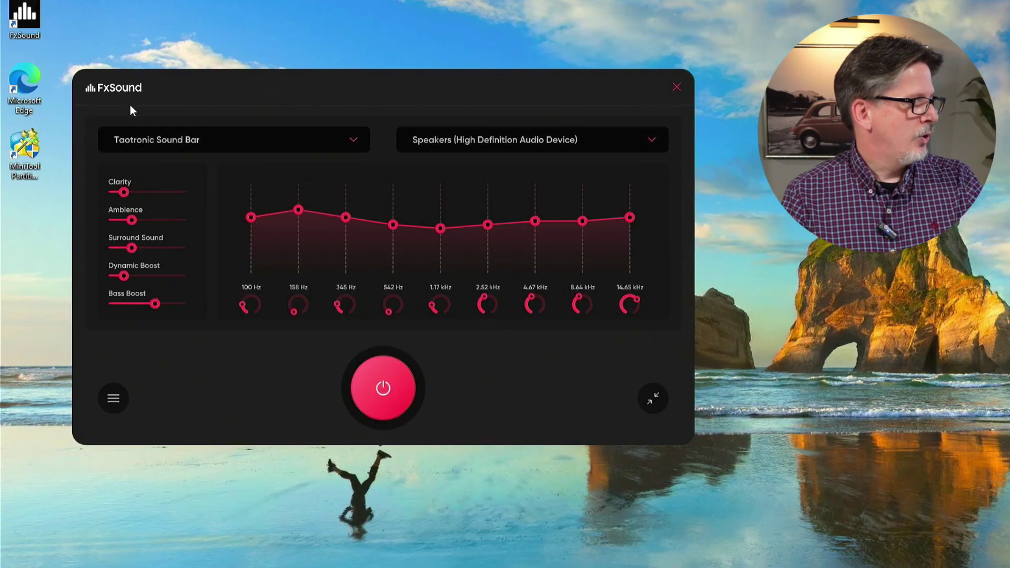
Switch the preset from Taotronic Sound Bar to TV and look through the list of presets
{"action": "left_click", "coordinate": [151, 143]}
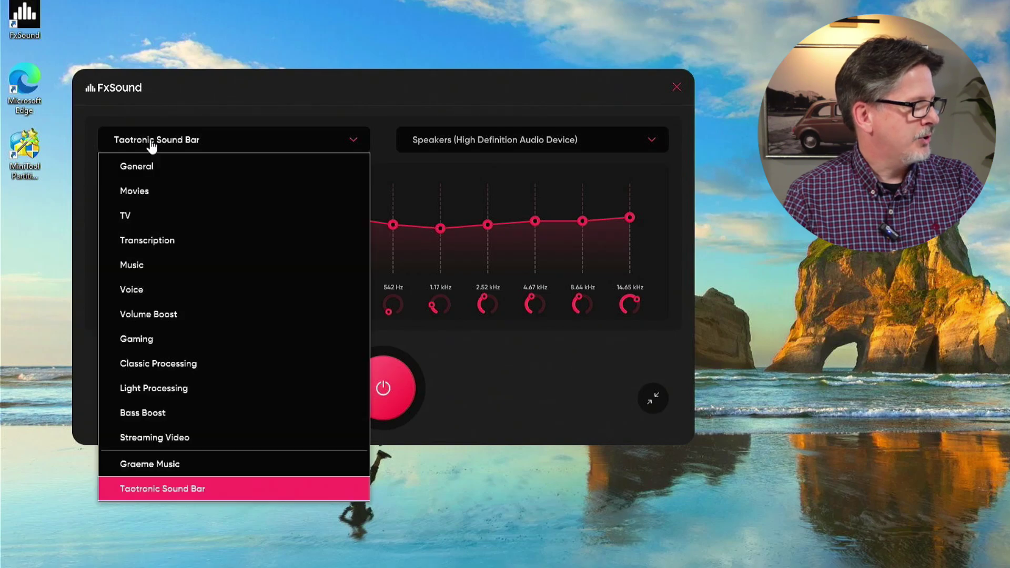
{"action": "left_click", "coordinate": [220, 490]}
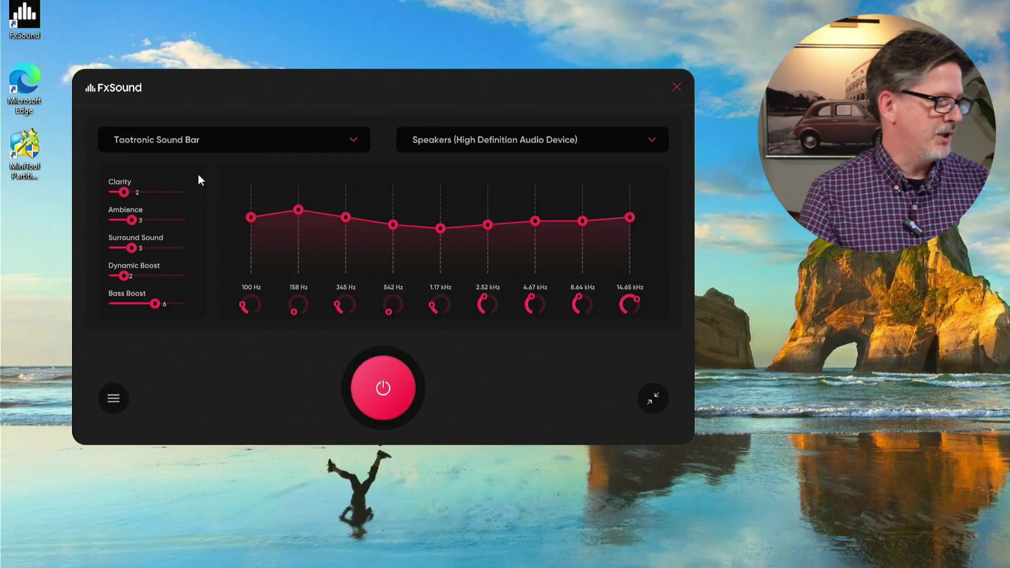
{"action": "left_click", "coordinate": [158, 145]}
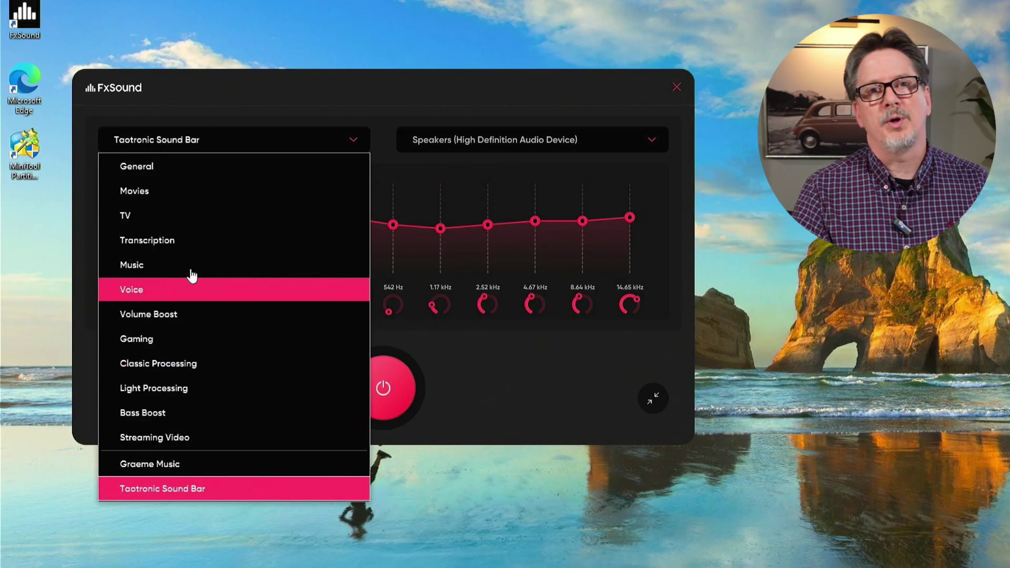
{"action": "left_click", "coordinate": [195, 216]}
{"action": "left_click", "coordinate": [184, 141]}
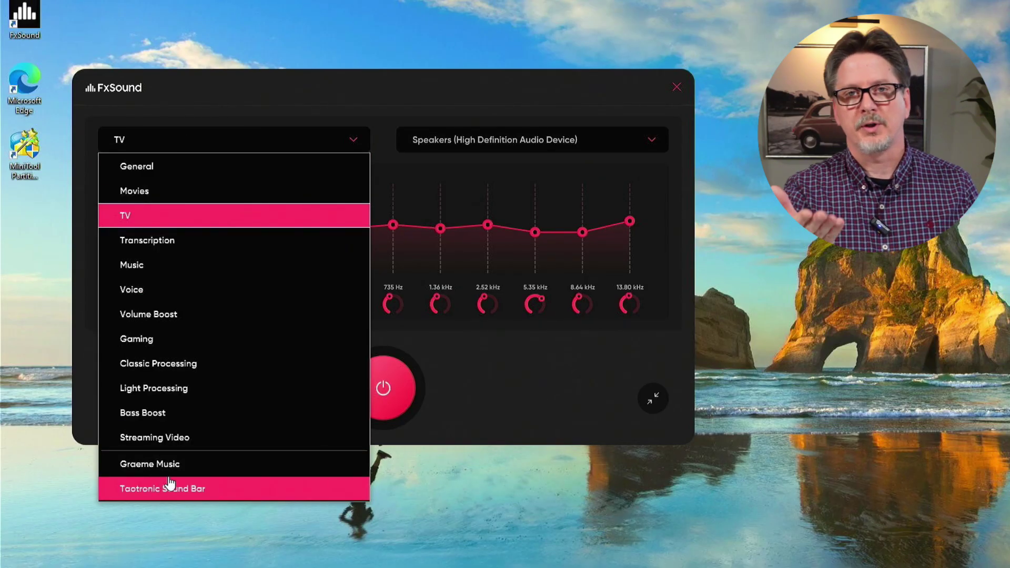
{"action": "left_click", "coordinate": [463, 99]}
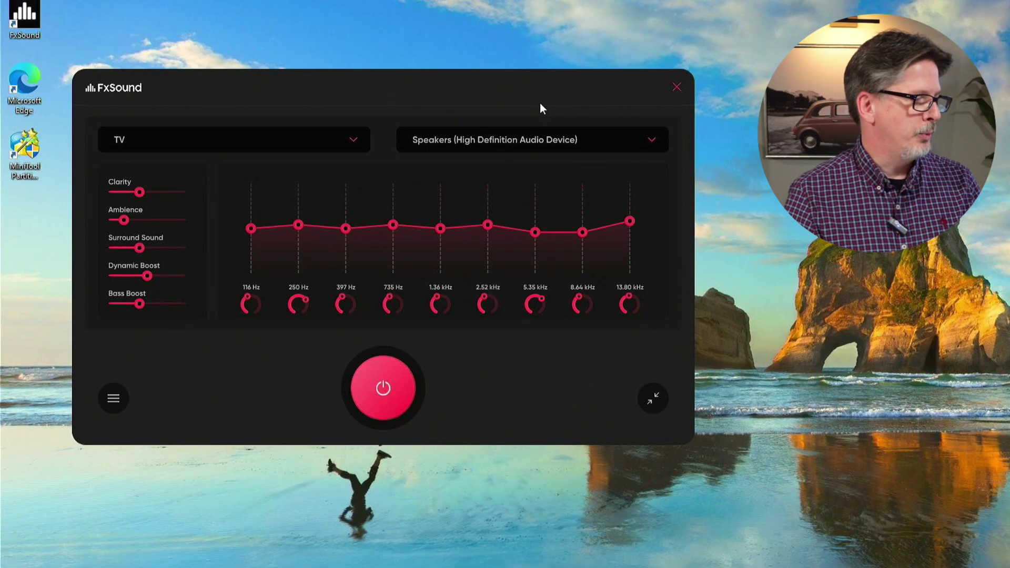
Check which playback devices are available for FxSound's output
{"action": "left_click", "coordinate": [522, 149]}
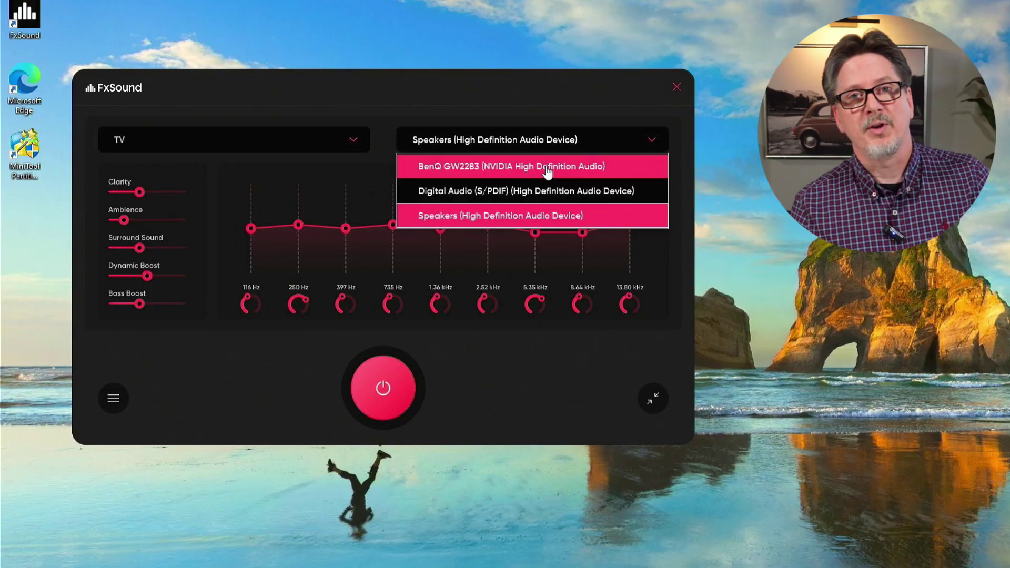
{"action": "left_click", "coordinate": [552, 100]}
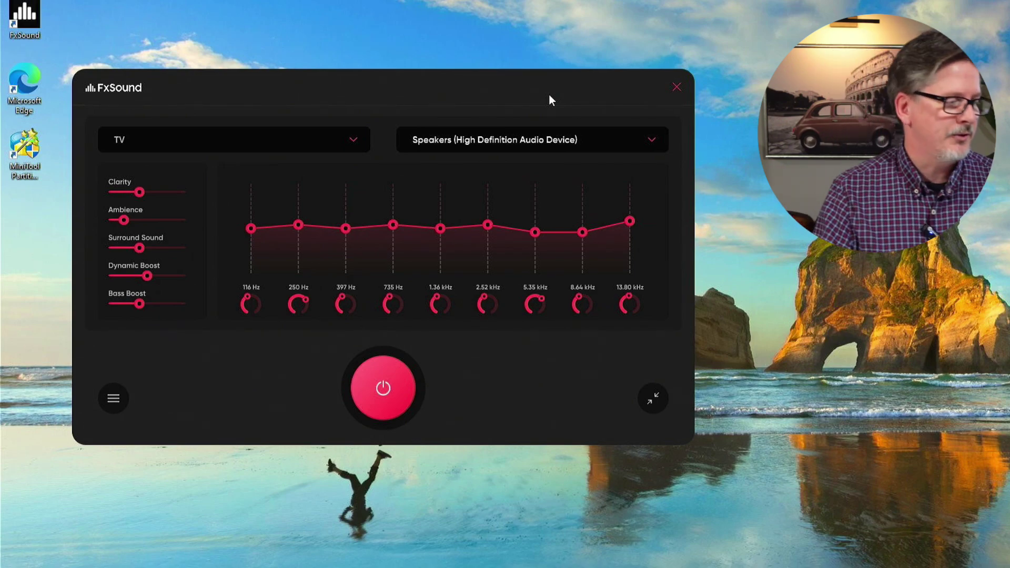
{"action": "left_click", "coordinate": [551, 144]}
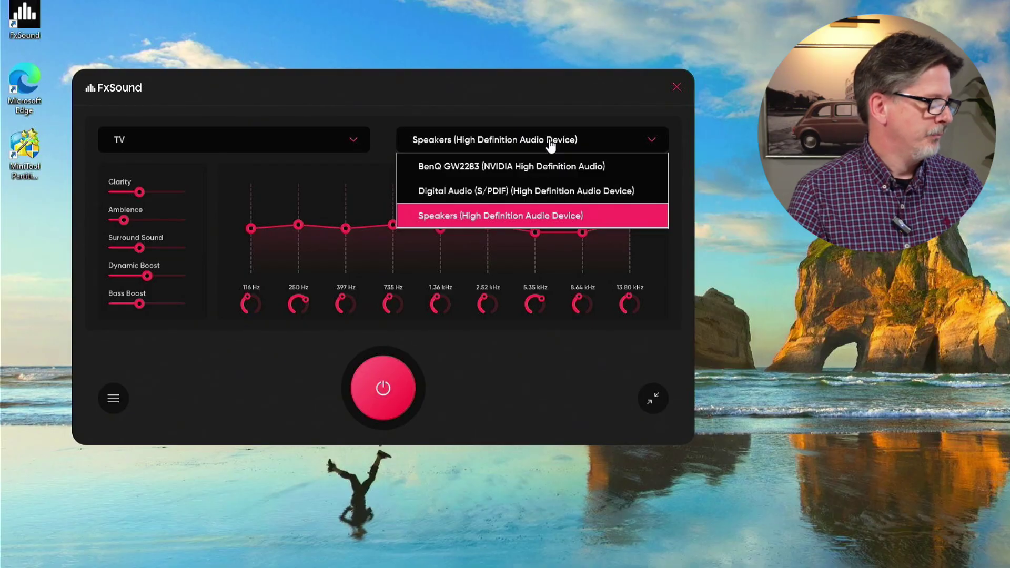
Try enabling automatic switching to newly connected output devices in the general preferences, turn it off again and close the settings
{"action": "left_click", "coordinate": [113, 402]}
{"action": "left_click", "coordinate": [133, 415]}
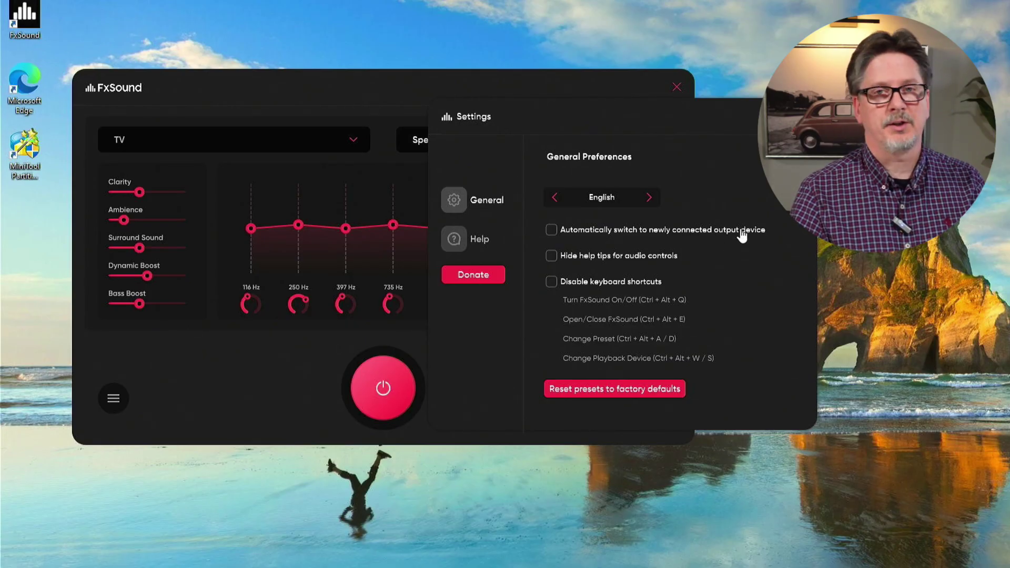
{"action": "left_click", "coordinate": [551, 231]}
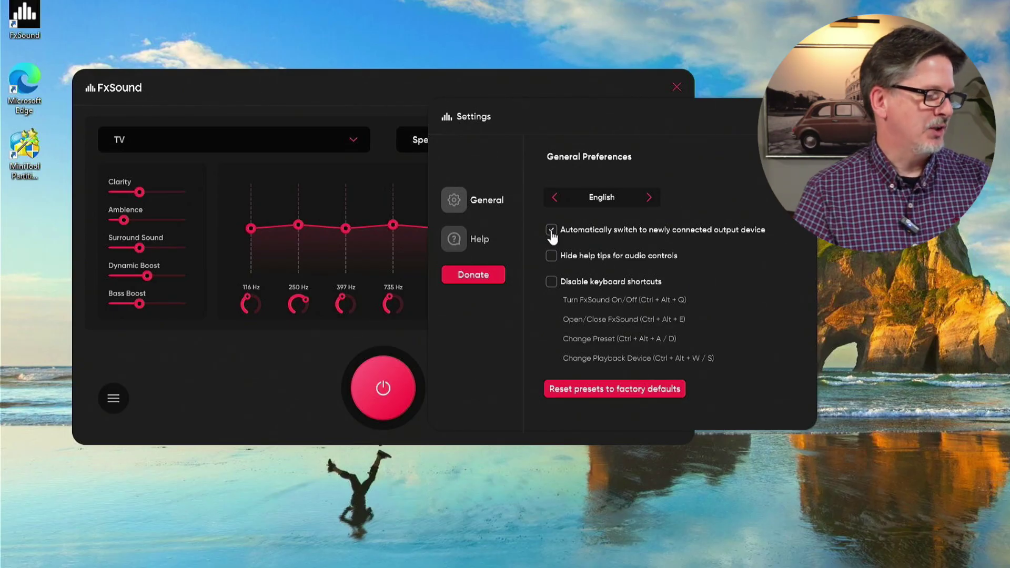
{"action": "left_click", "coordinate": [551, 230]}
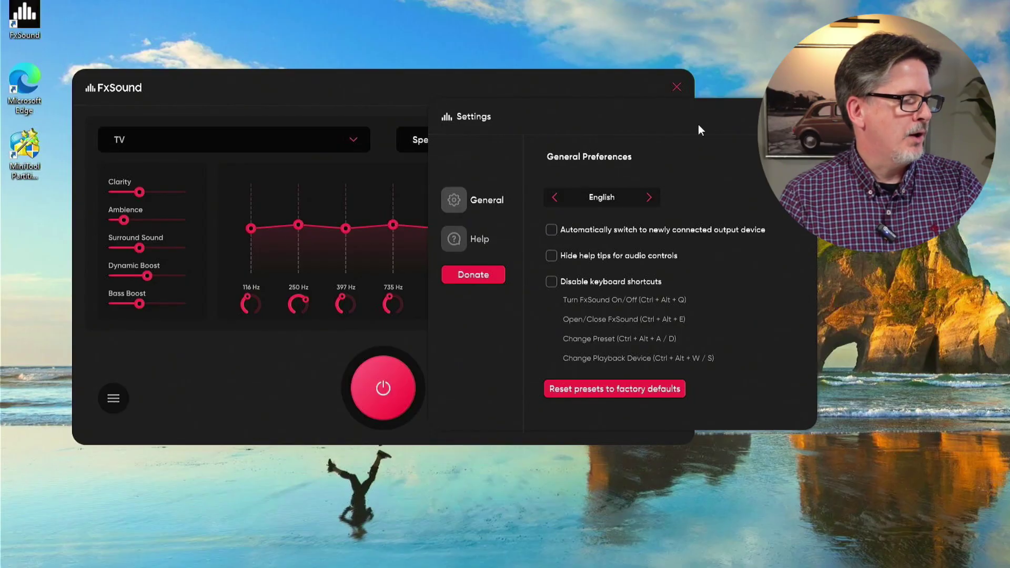
{"action": "left_click", "coordinate": [699, 129]}
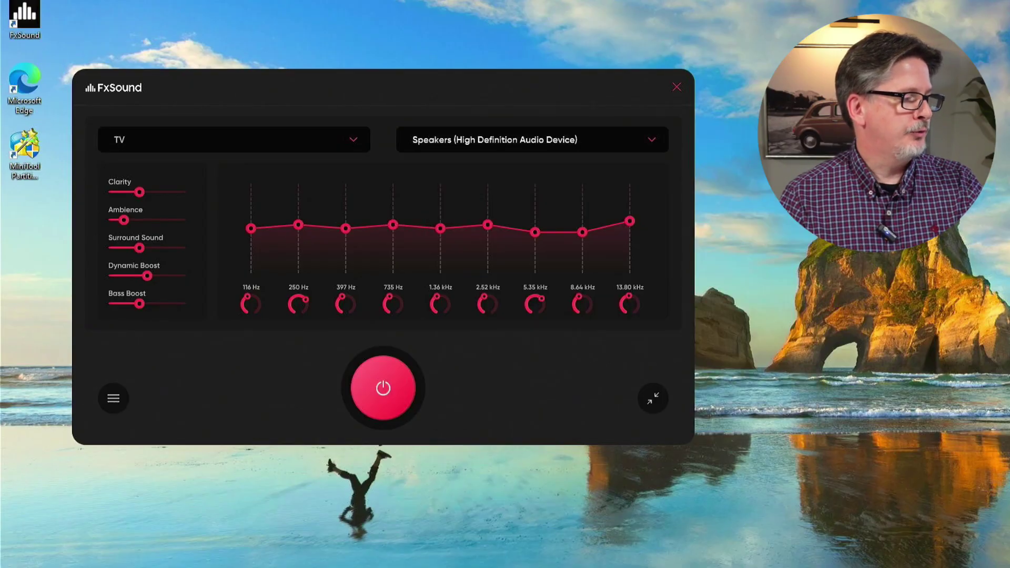
Review the playback device list, the effect sliders and the levels of the equalizer bands
{"action": "left_click", "coordinate": [662, 146]}
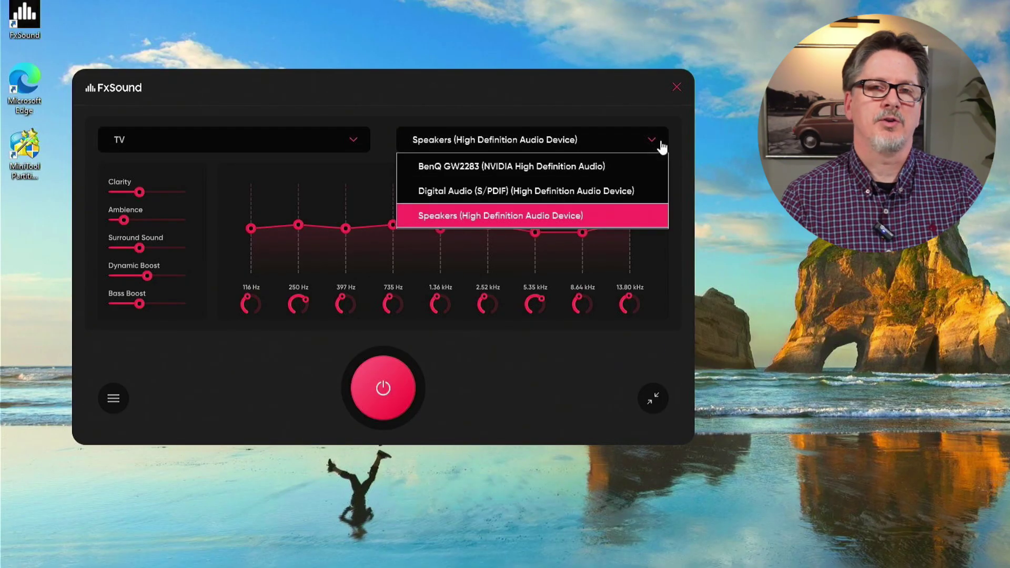
{"action": "left_click", "coordinate": [598, 102]}
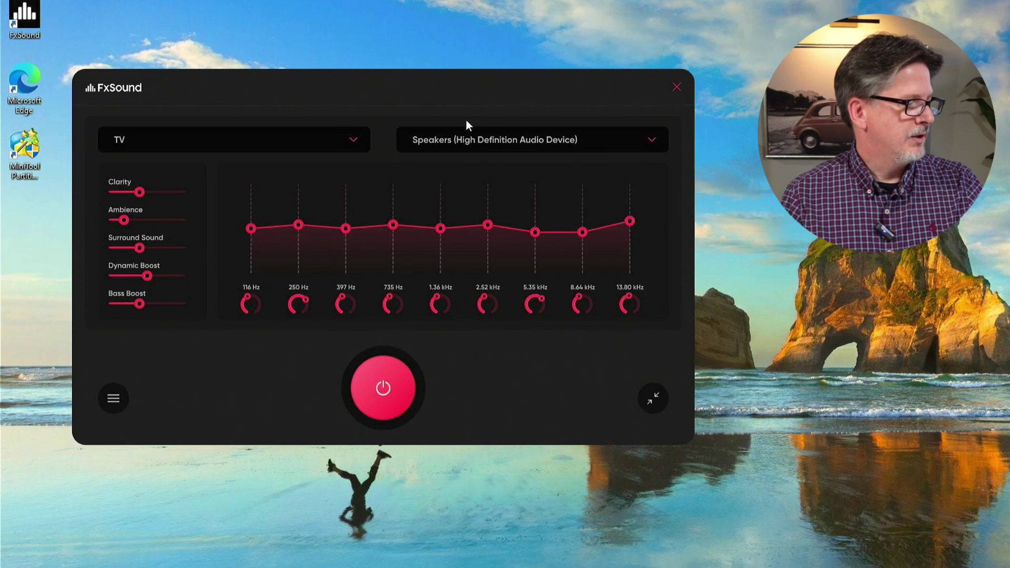
{"action": "mouse_move", "coordinate": [125, 166]}
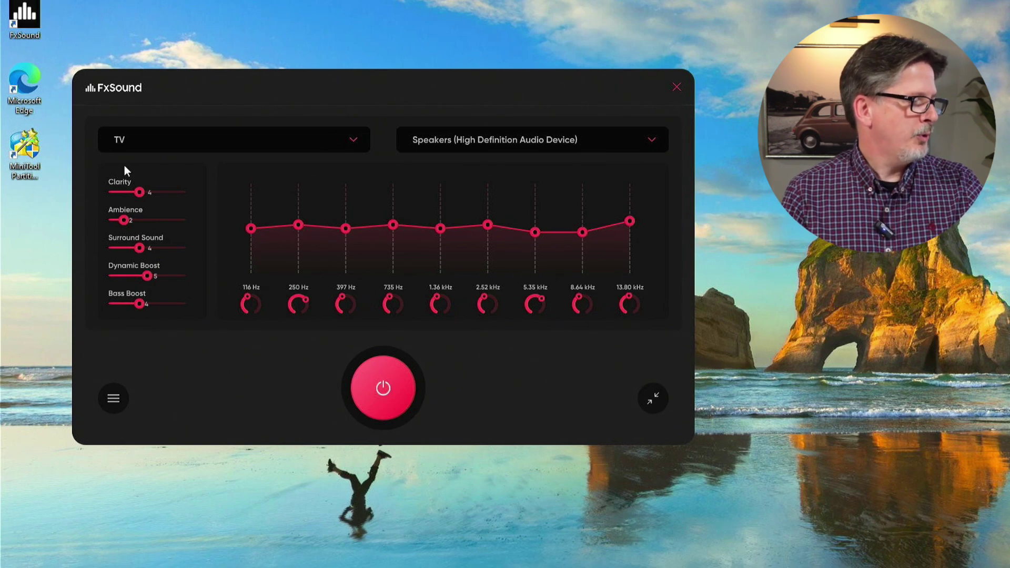
{"action": "mouse_move", "coordinate": [140, 200]}
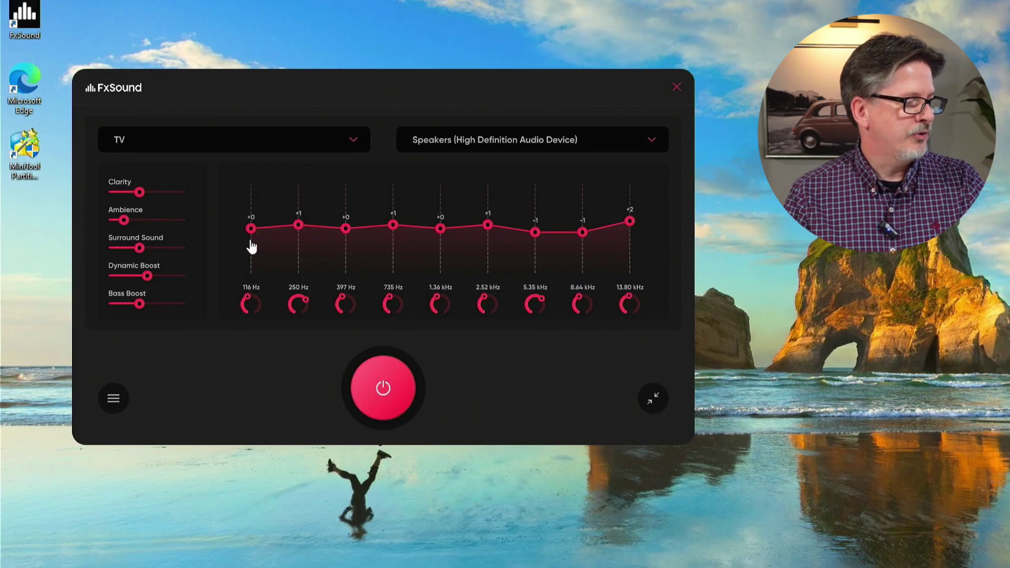
{"action": "mouse_move", "coordinate": [543, 246]}
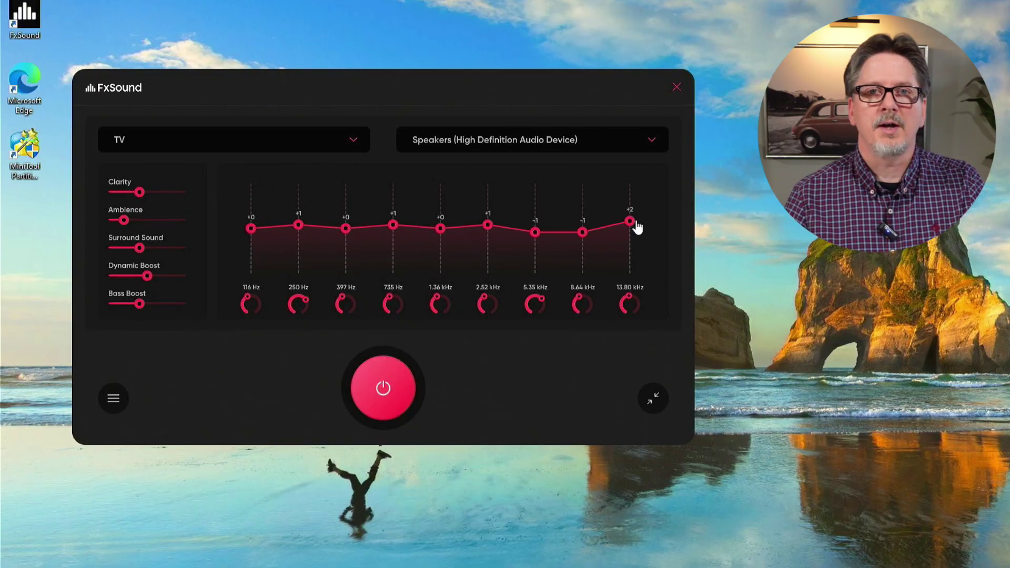
{"action": "mouse_move", "coordinate": [635, 225]}
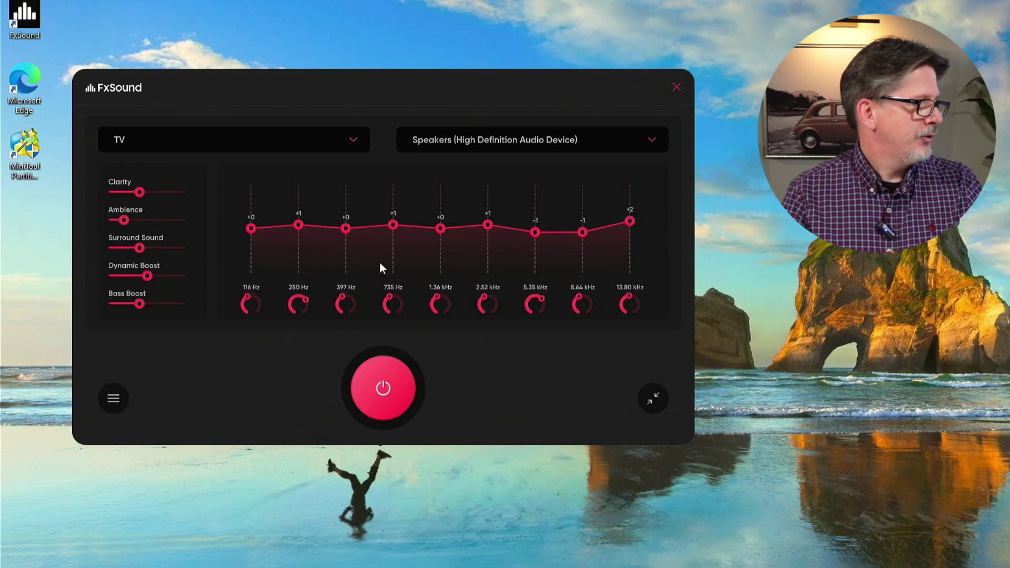
Apply the Bass Boost preset and inspect its equalizer curve
{"action": "left_click", "coordinate": [354, 149]}
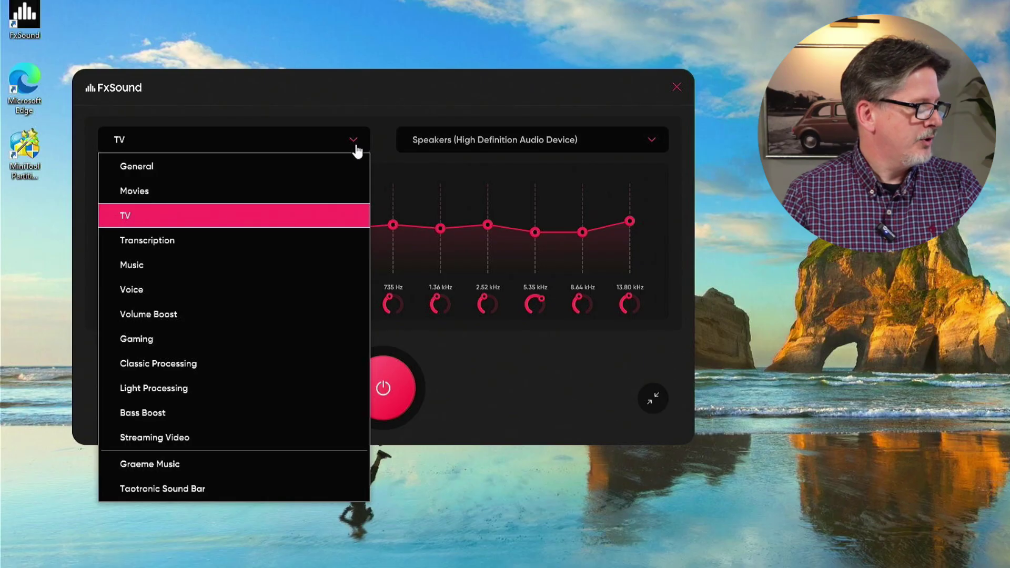
{"action": "left_click", "coordinate": [185, 412]}
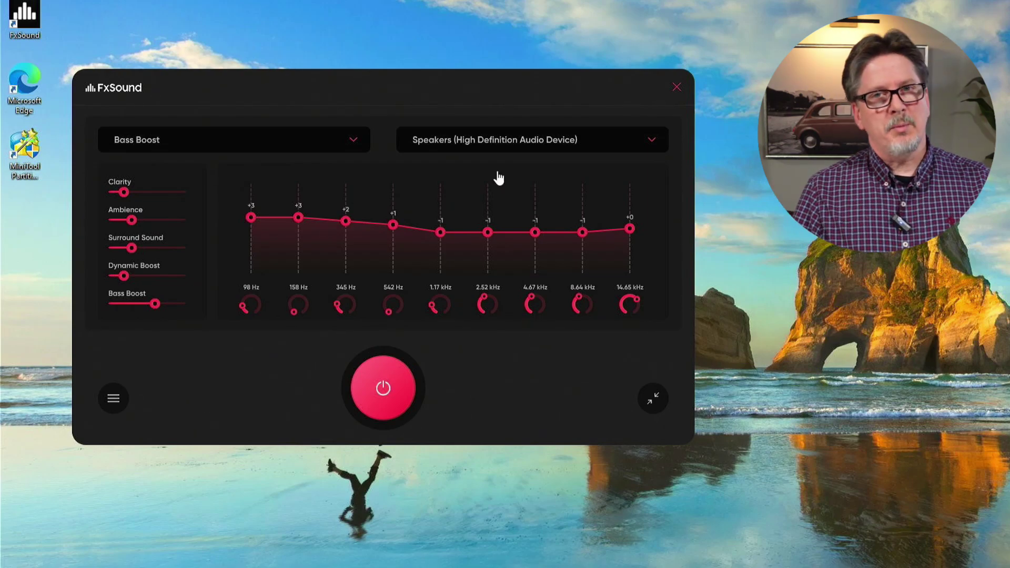
{"action": "mouse_move", "coordinate": [498, 173]}
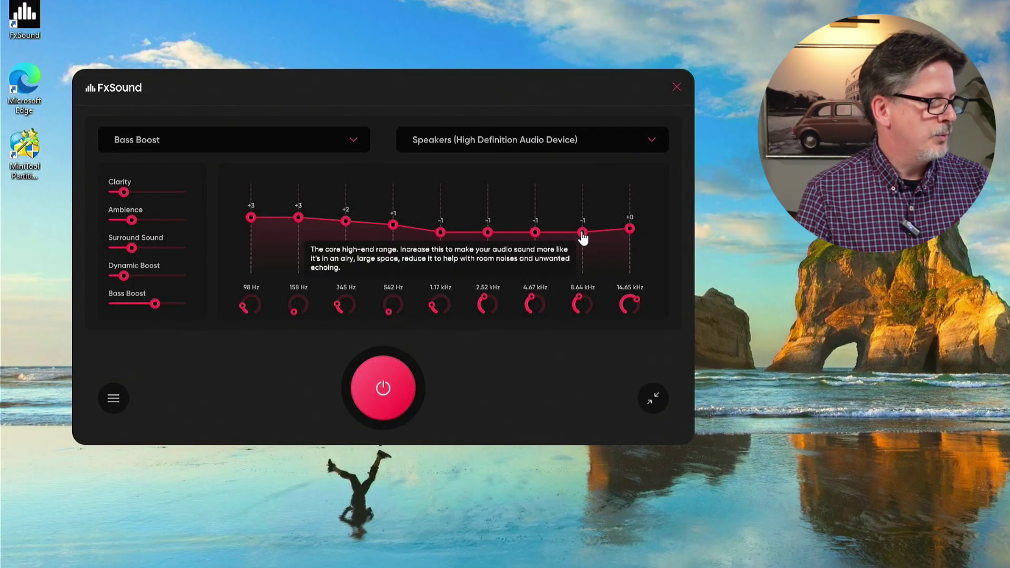
Raise the 8.64 kHz and 14.65 kHz equalizer bands of the Bass Boost preset to +2
{"action": "mouse_move", "coordinate": [581, 232]}
{"action": "left_mouse_down"}
{"action": "mouse_move", "coordinate": [630, 222]}
{"action": "mouse_move", "coordinate": [584, 221]}
{"action": "left_mouse_up"}
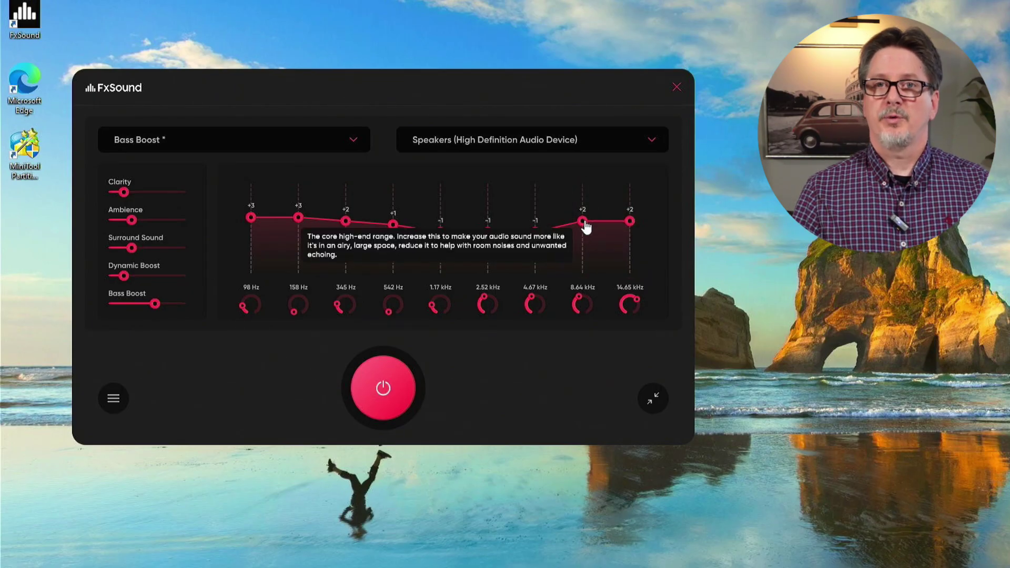
{"action": "mouse_move", "coordinate": [388, 240]}
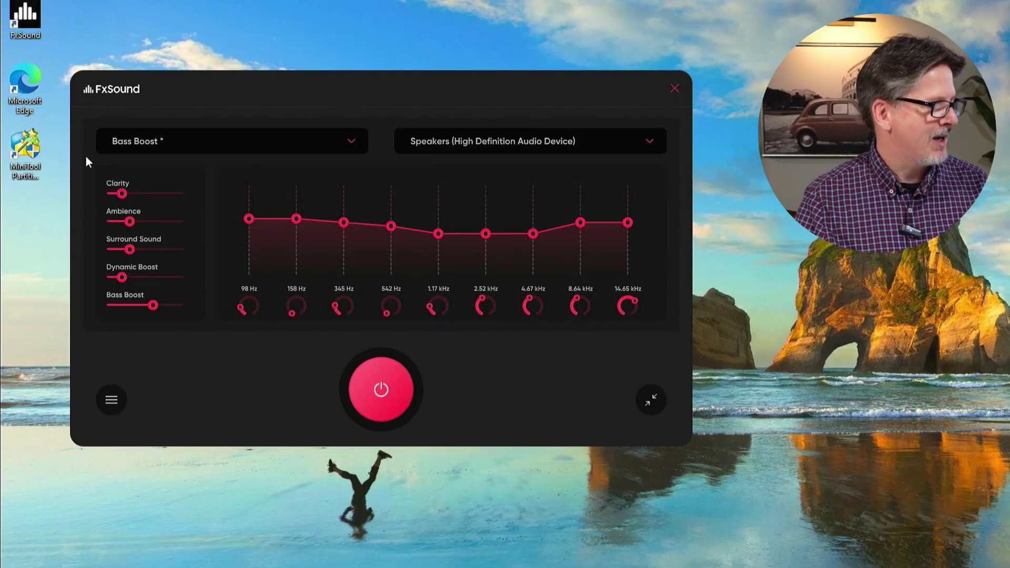
{"action": "mouse_move", "coordinate": [114, 211]}
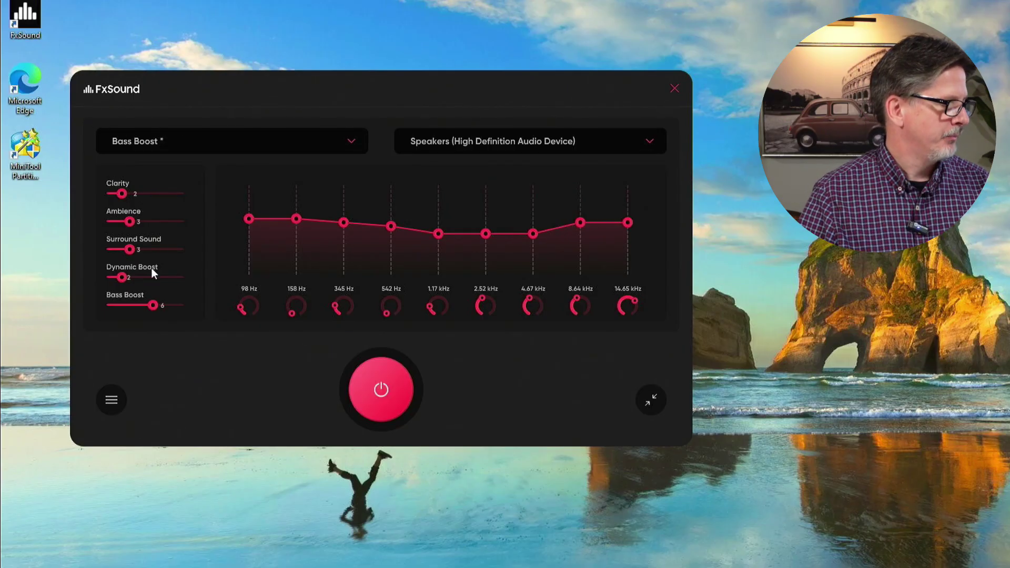
Save the modified equalizer settings as a new preset, naming it with the owner's first name followed by "Sound 1"
{"action": "left_click", "coordinate": [113, 403]}
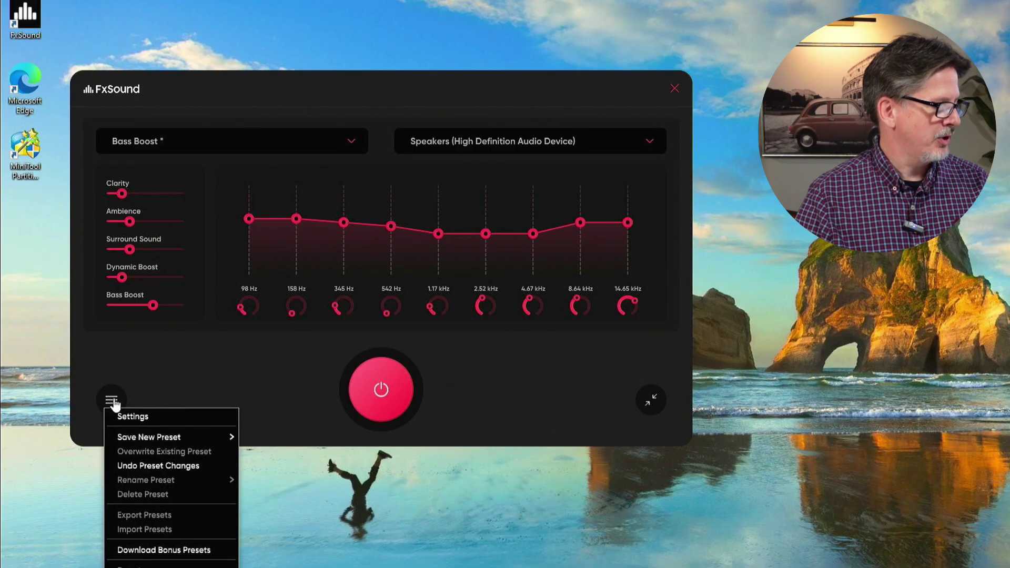
{"action": "mouse_move", "coordinate": [134, 439]}
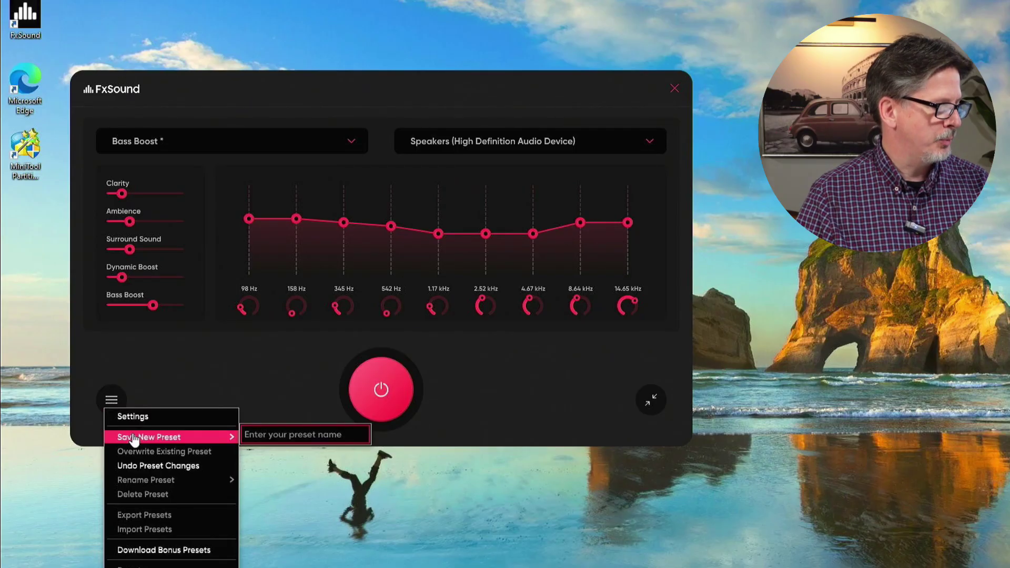
{"action": "left_click", "coordinate": [262, 430]}
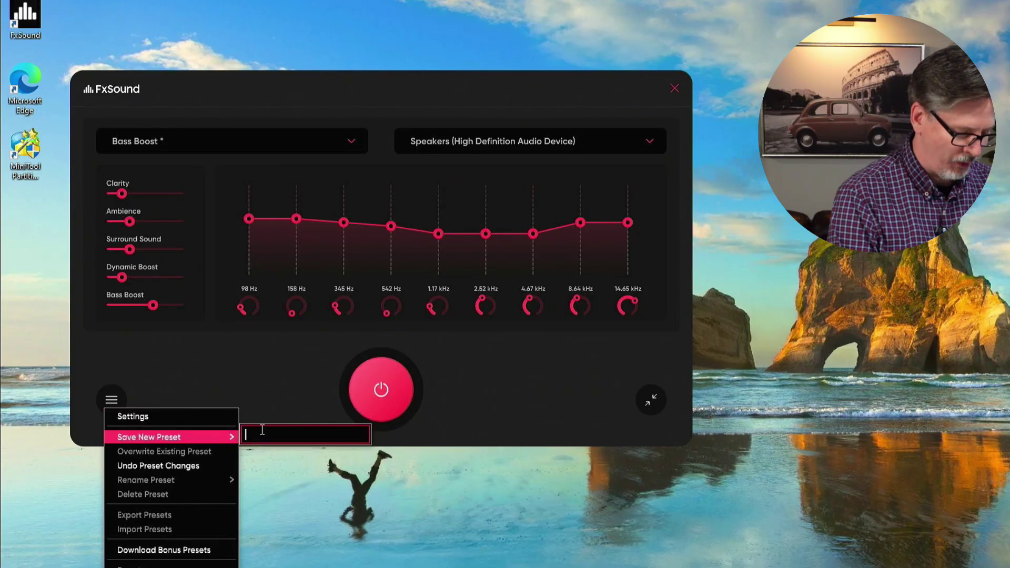
{"action": "type", "text": "Graem"}
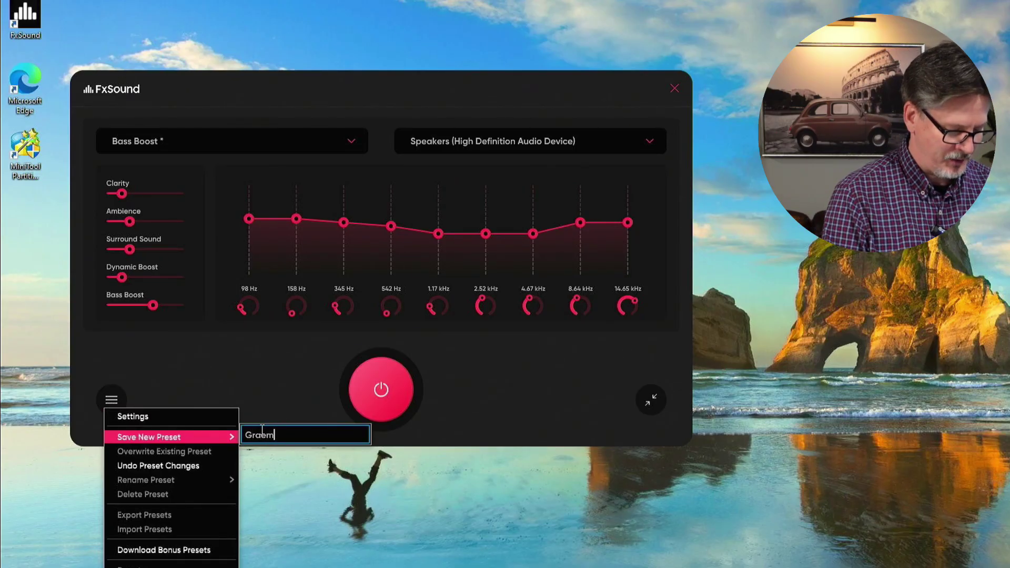
{"action": "type", "text": "e Sound 1"}
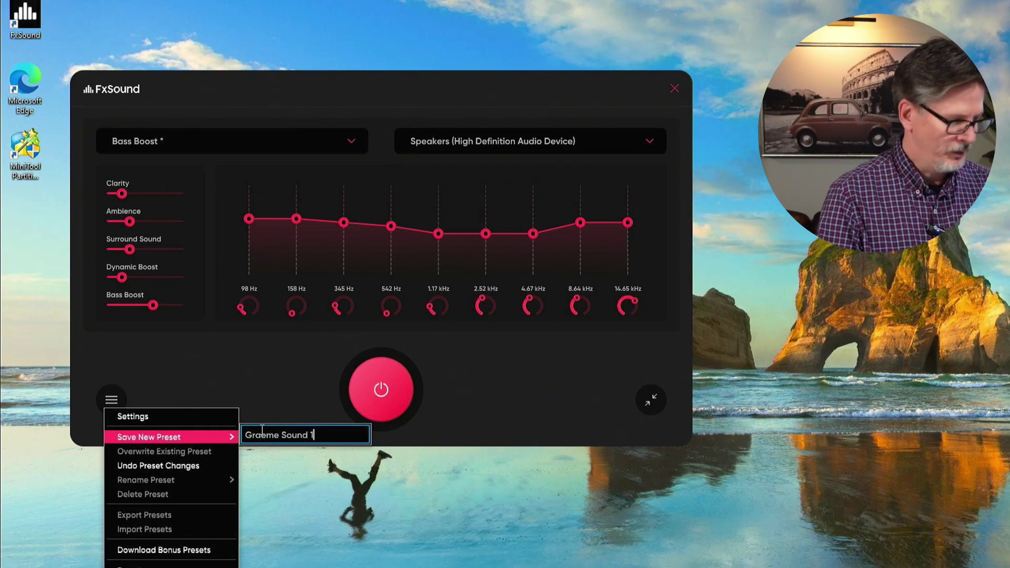
{"action": "key", "text": "Return"}
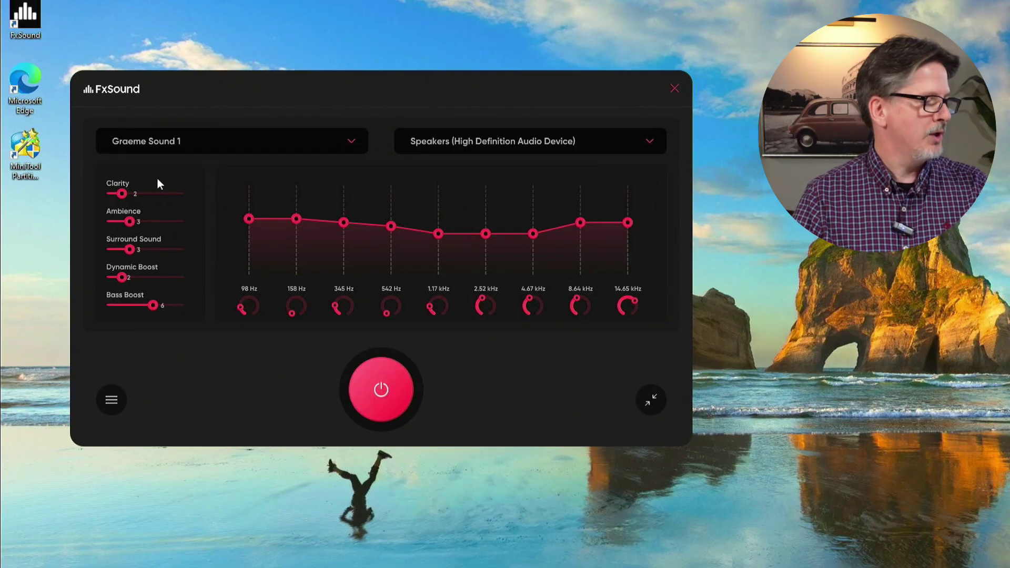
Apply the TV preset and switch back to the custom preset ending in "Sound 1"
{"action": "left_click", "coordinate": [155, 152]}
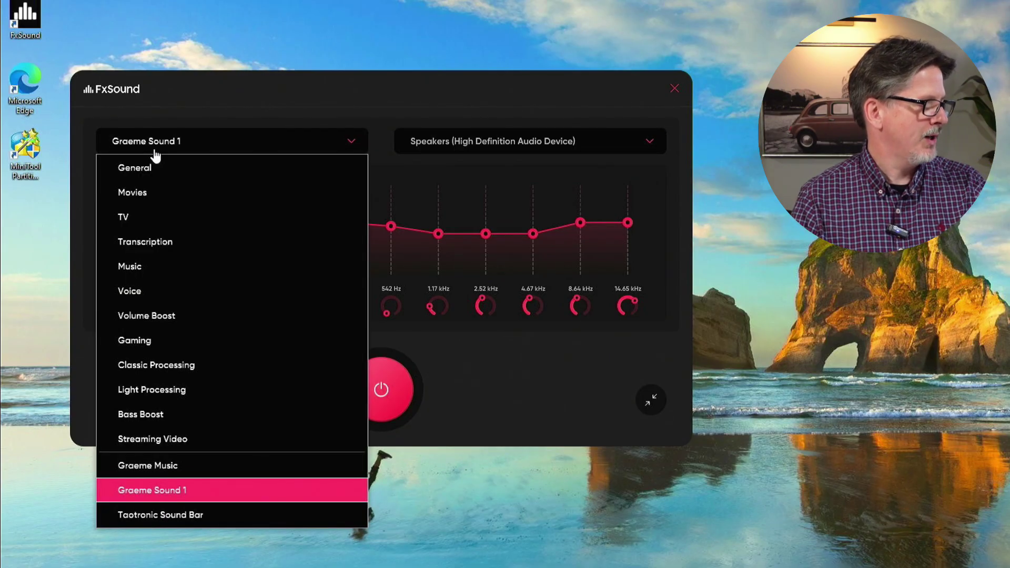
{"action": "left_click", "coordinate": [139, 217]}
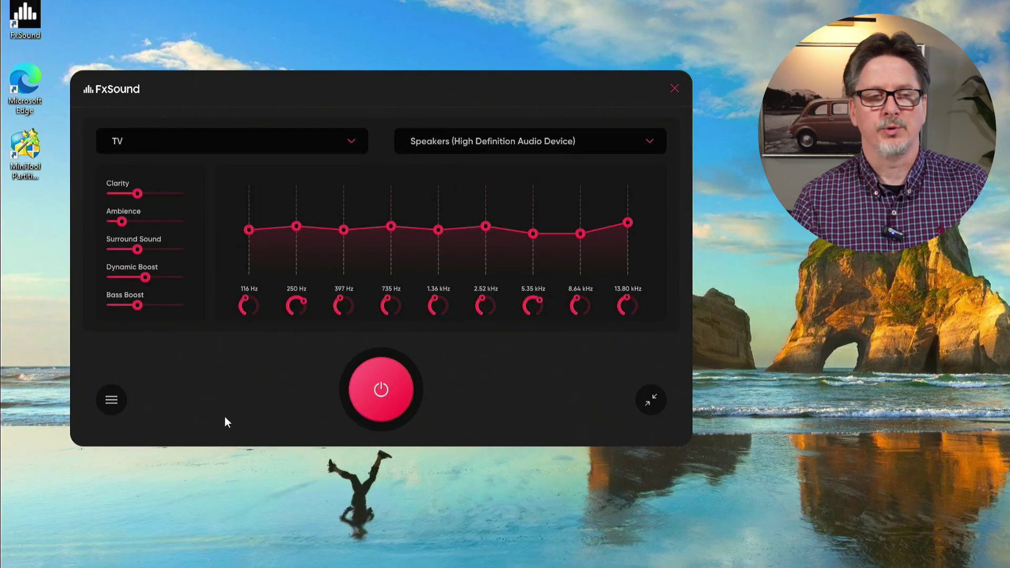
{"action": "left_click", "coordinate": [135, 142]}
{"action": "left_click", "coordinate": [166, 490]}
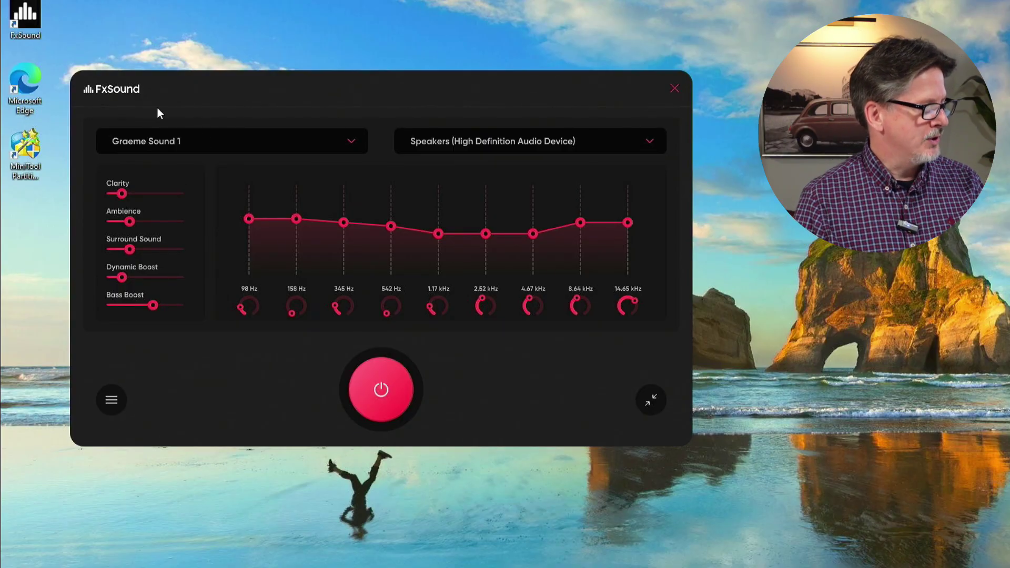
Lower the 98 Hz, 158 Hz and 345 Hz bands and overwrite the custom "Sound 1" preset with these changes
{"action": "left_click_drag", "start_coordinate": [249, 219], "coordinate": [344, 227]}
{"action": "left_click", "coordinate": [111, 410]}
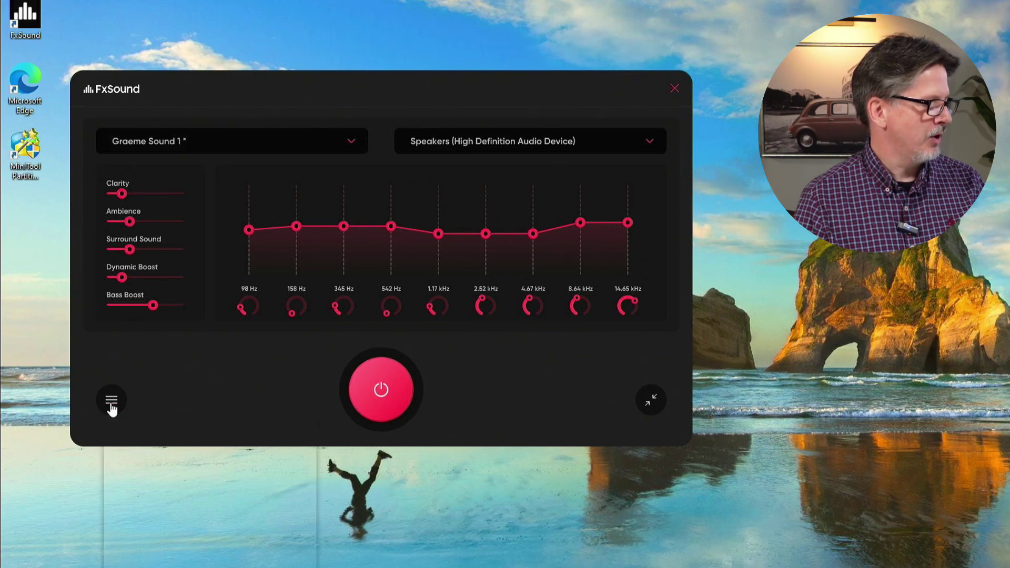
{"action": "mouse_move", "coordinate": [142, 441]}
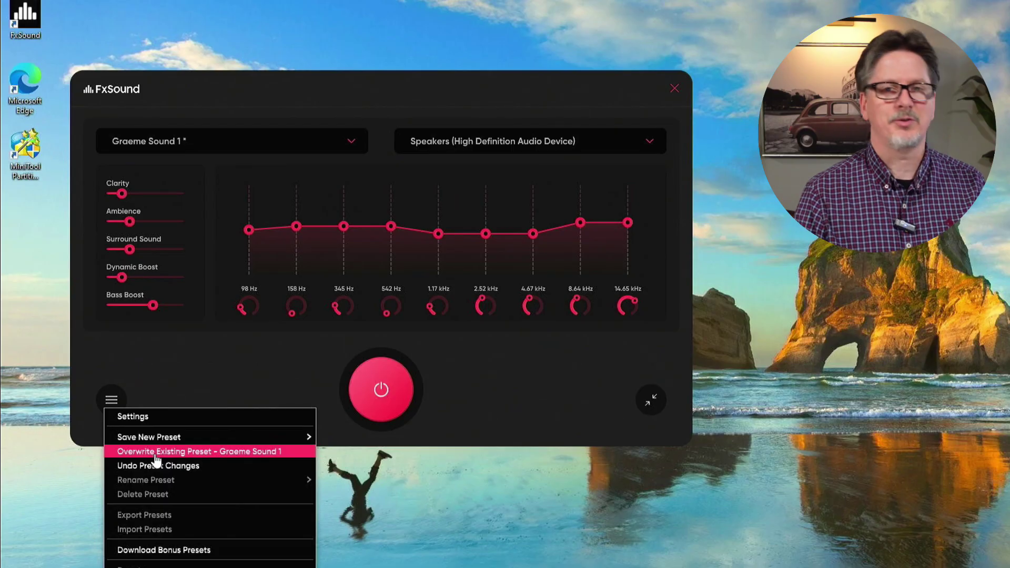
{"action": "left_click", "coordinate": [157, 453]}
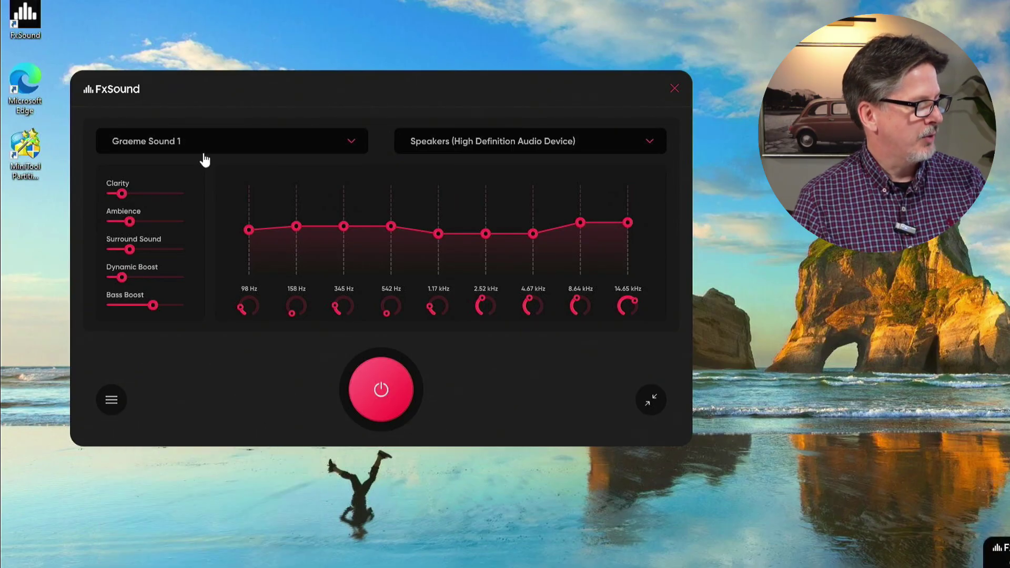
{"action": "mouse_move", "coordinate": [433, 237]}
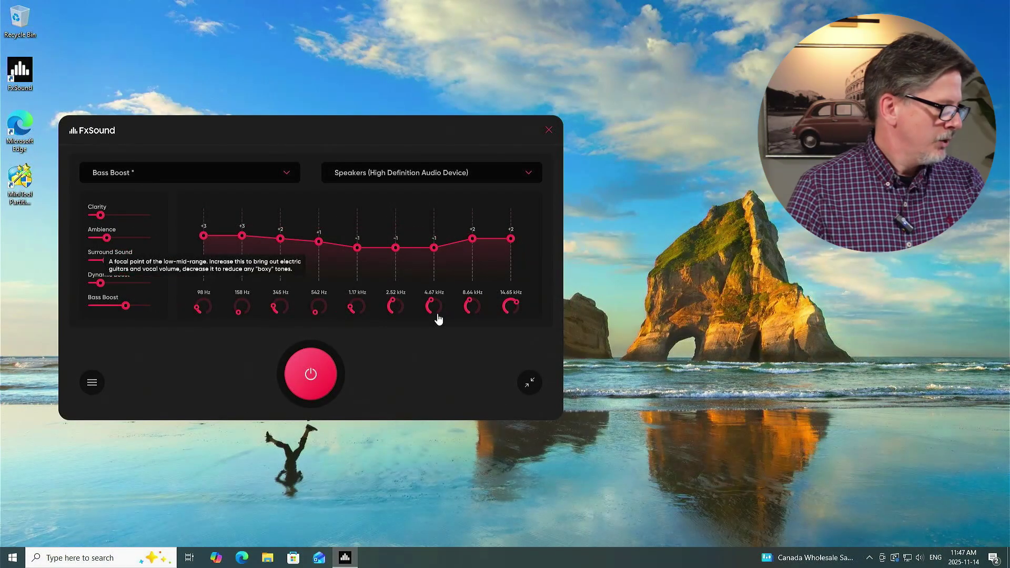
Switch to Microsoft Edge and open the YouTube video "Hard Sell Hotel | Royalty Free Classic Rock Music"
{"action": "left_click", "coordinate": [247, 559]}
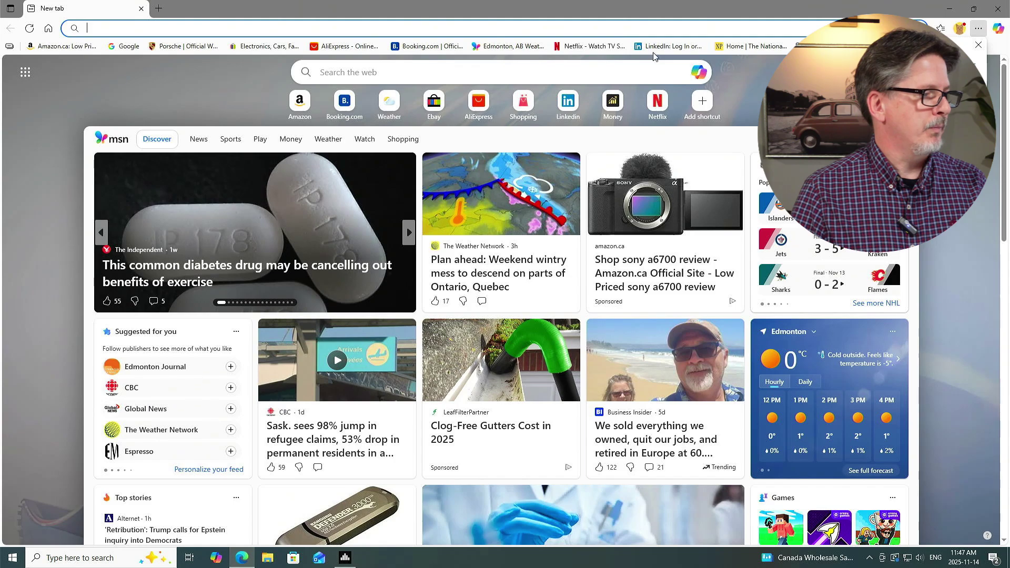
{"action": "type", "text": "https://www.youtube.com/watch?v=80QsIHY0E7s&list=RDQMYHh9XChnHBY&index=9"}
{"action": "key", "text": "Return"}
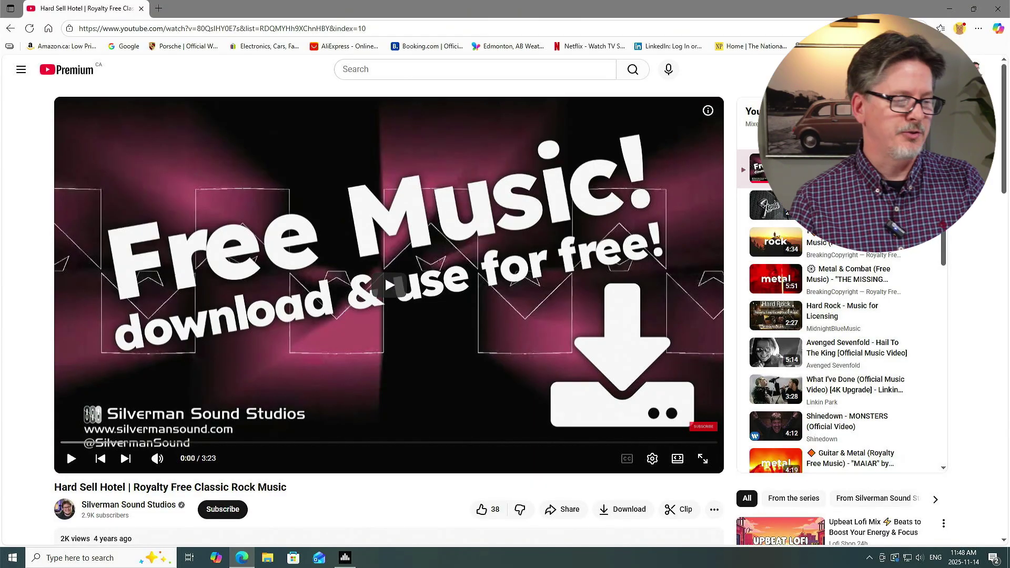
Move the FxSound window up over the browser and play the music video with FxSound in front
{"action": "left_click", "coordinate": [346, 558]}
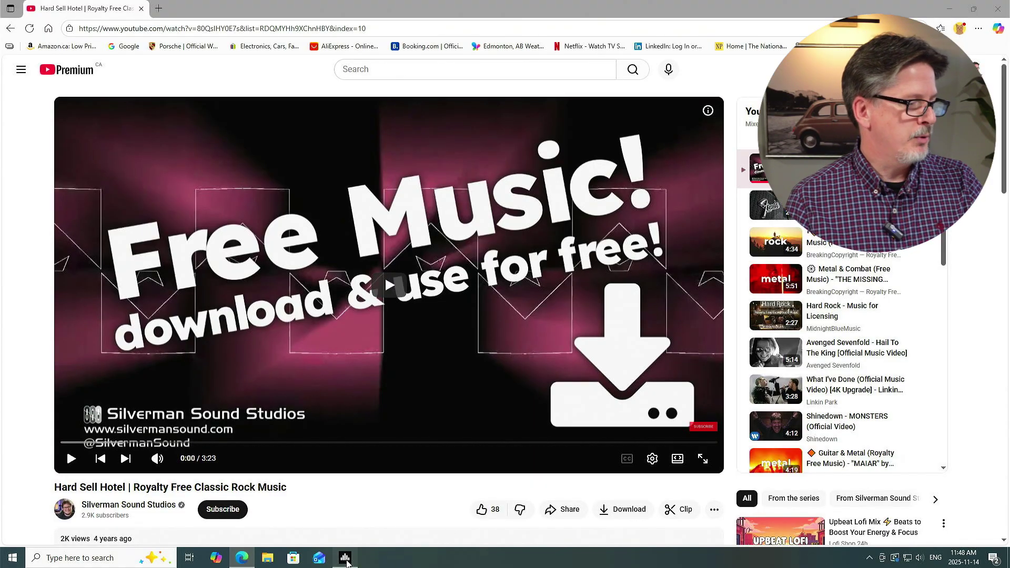
{"action": "left_click_drag", "start_coordinate": [303, 130], "coordinate": [671, 20]}
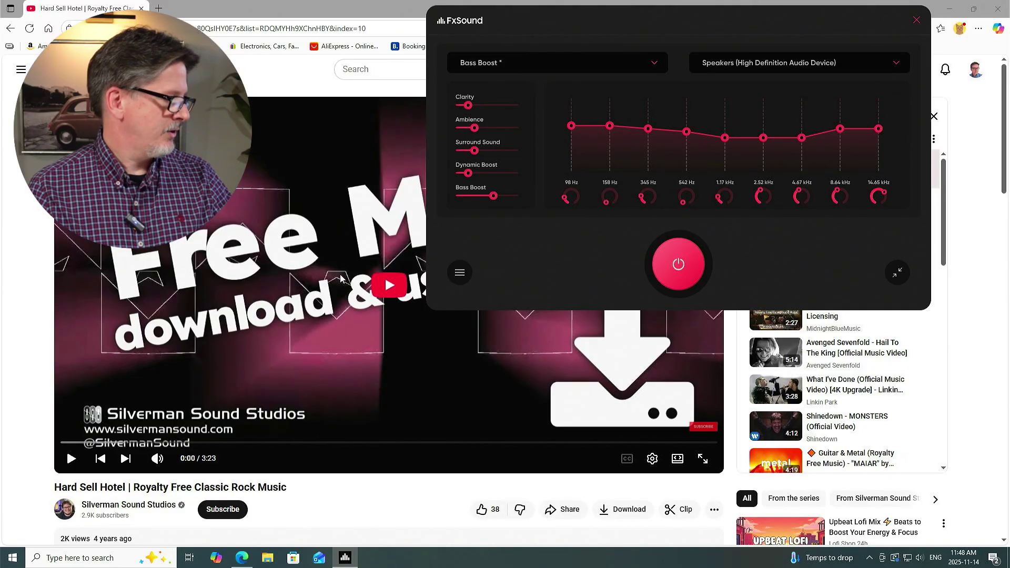
{"action": "left_click", "coordinate": [71, 458]}
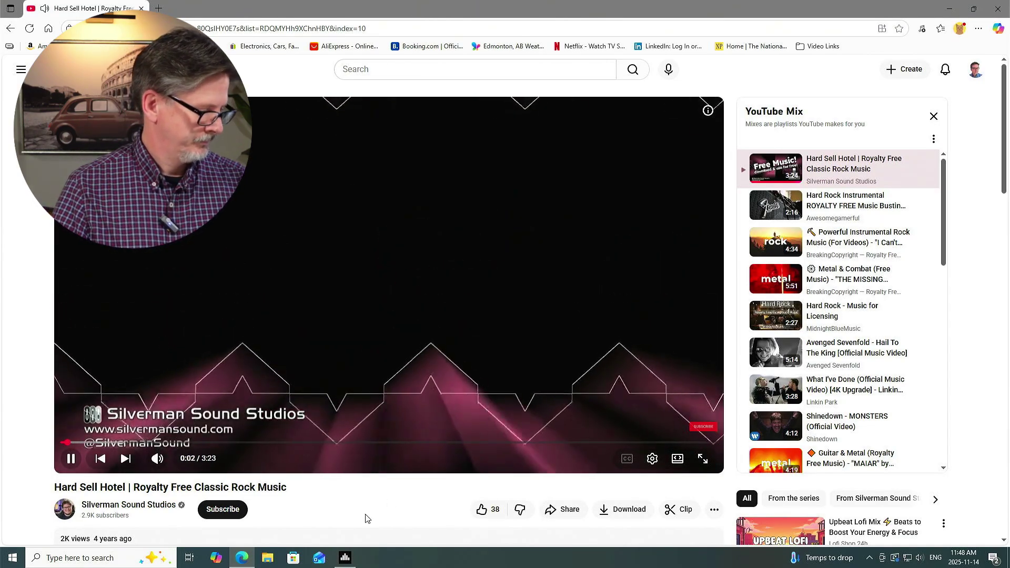
{"action": "left_click", "coordinate": [345, 557]}
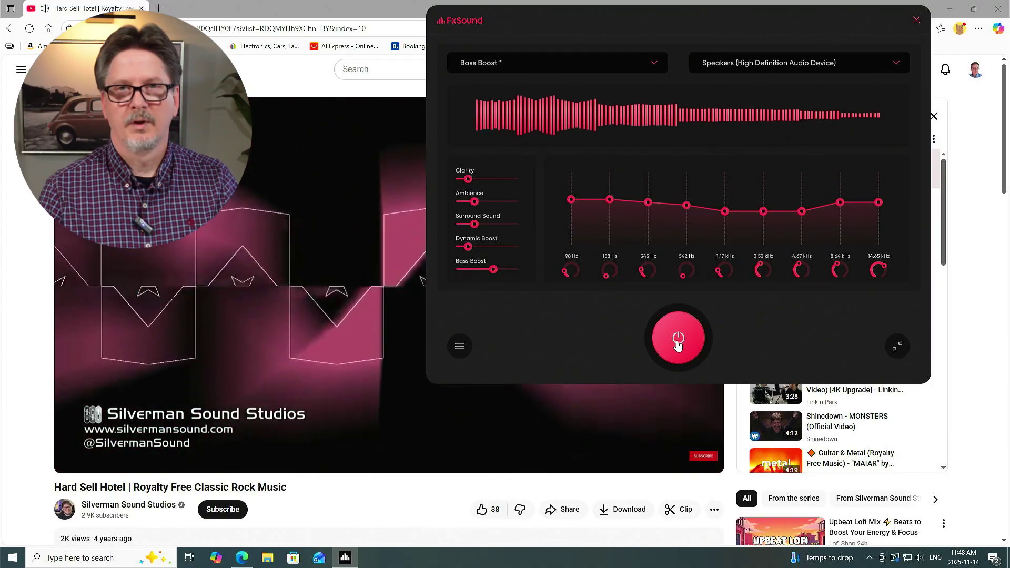
Turn the FxSound processing off and on again to compare how the playing music sounds
{"action": "left_click", "coordinate": [678, 341]}
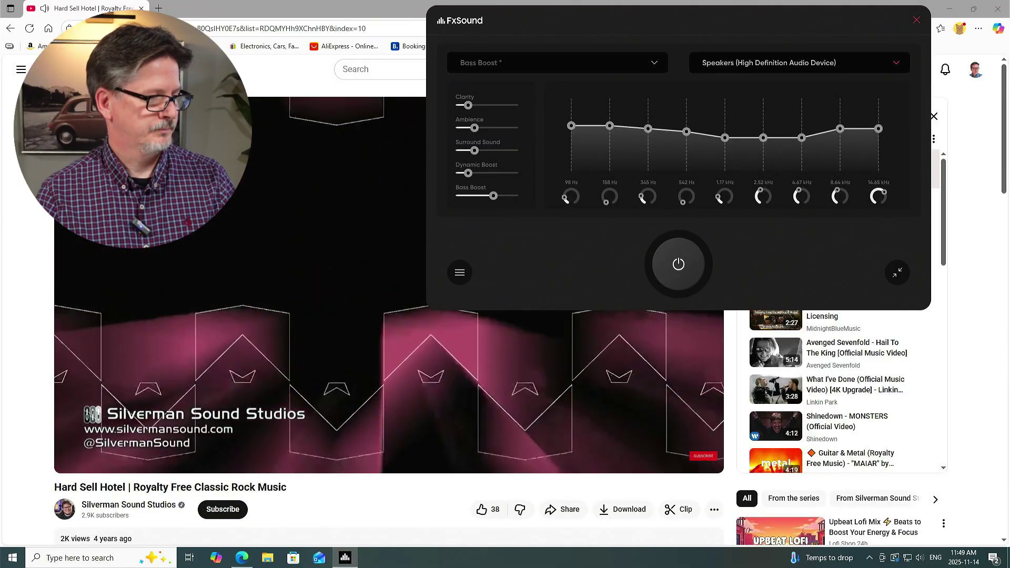
{"action": "mouse_move", "coordinate": [672, 334]}
{"action": "left_click", "coordinate": [680, 260]}
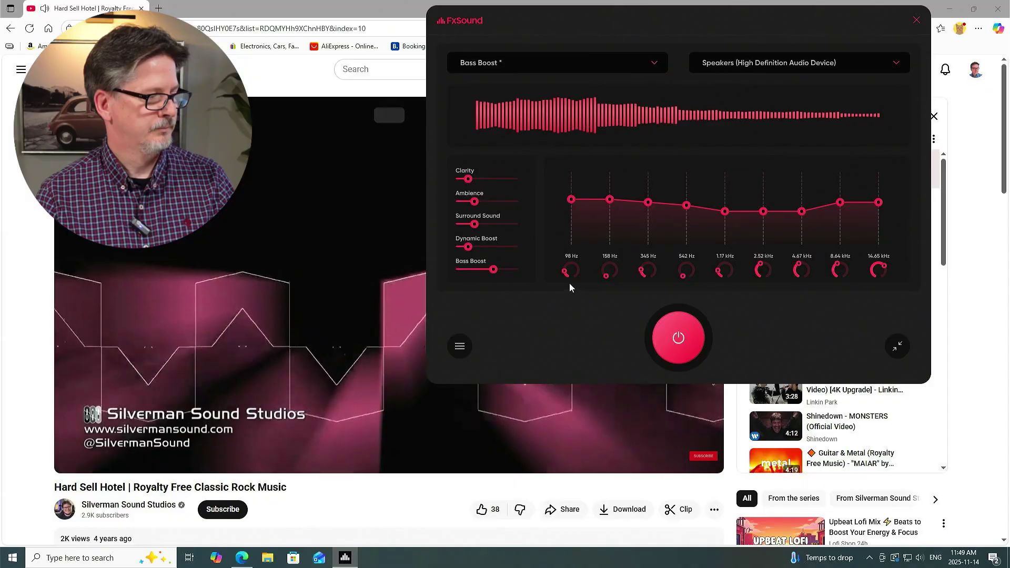
Raise Dynamic Boost by one notch and set the 158 Hz band to +5
{"action": "left_click_drag", "start_coordinate": [468, 246], "coordinate": [474, 247]}
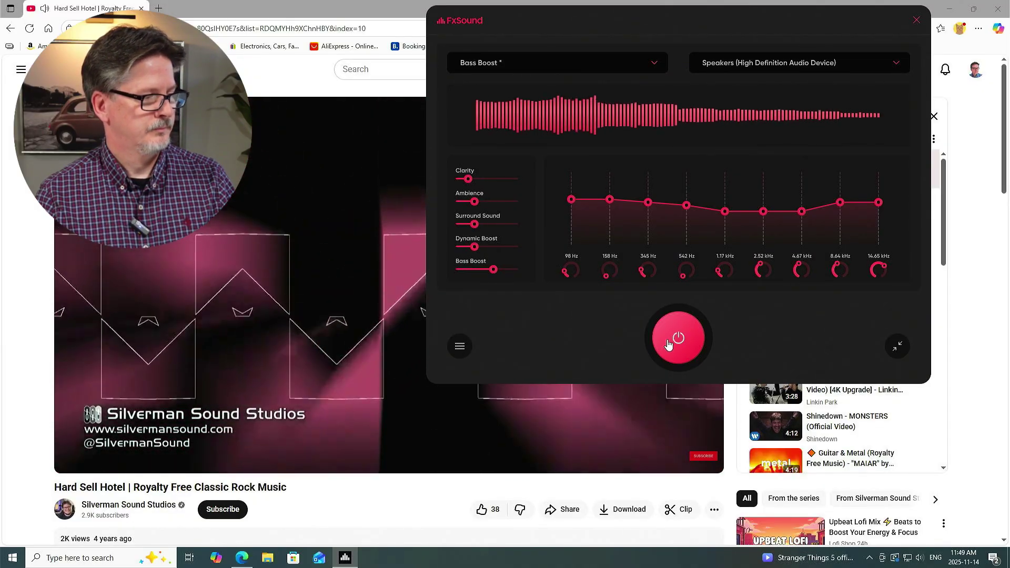
{"action": "left_click_drag", "start_coordinate": [610, 200], "coordinate": [610, 194]}
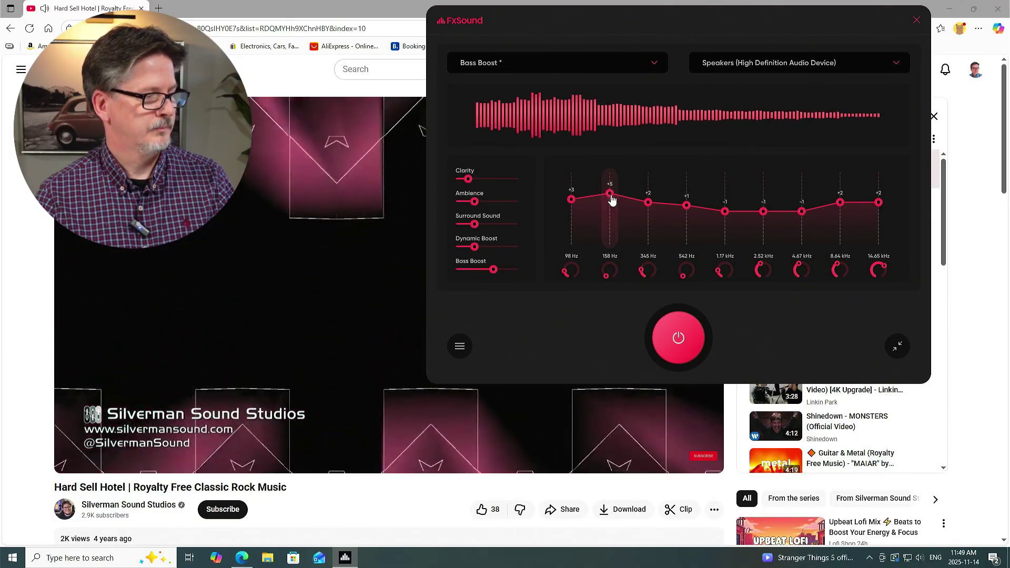
Turn FxSound off for comparison, pause the music video in Edge, and switch FxSound's processing back on
{"action": "left_click", "coordinate": [678, 340]}
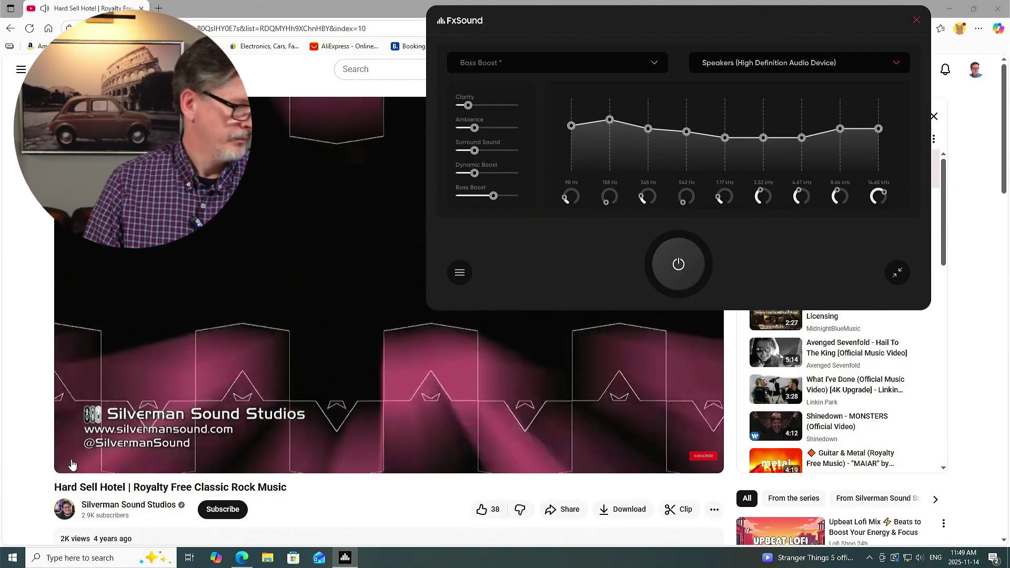
{"action": "left_click", "coordinate": [81, 459]}
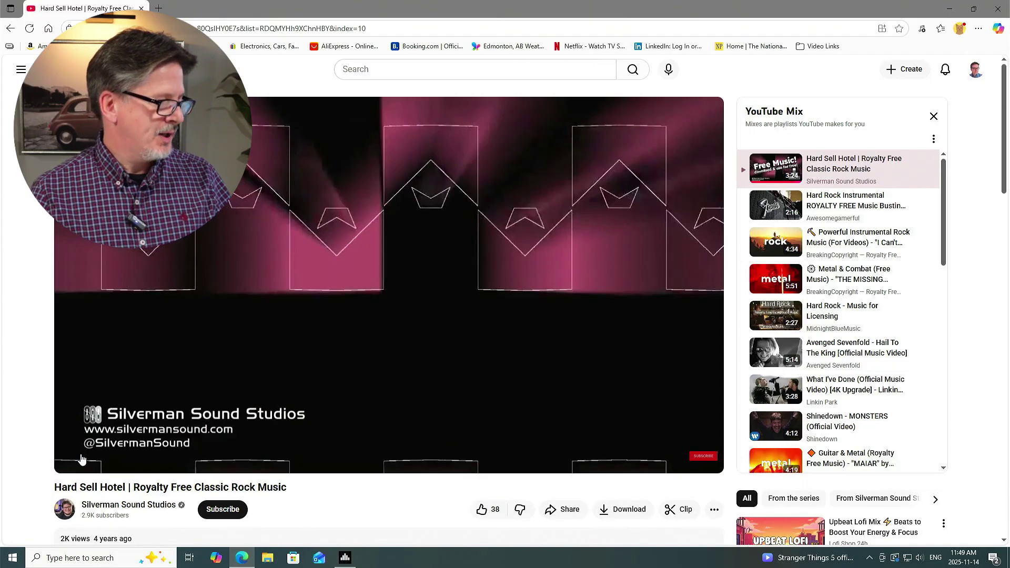
{"action": "left_click", "coordinate": [345, 557]}
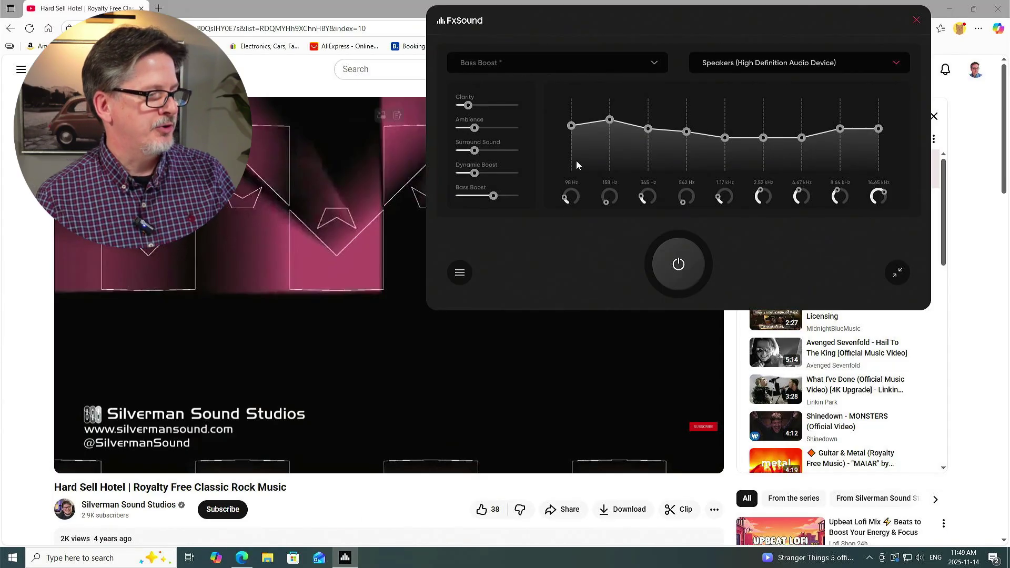
{"action": "left_click", "coordinate": [679, 266]}
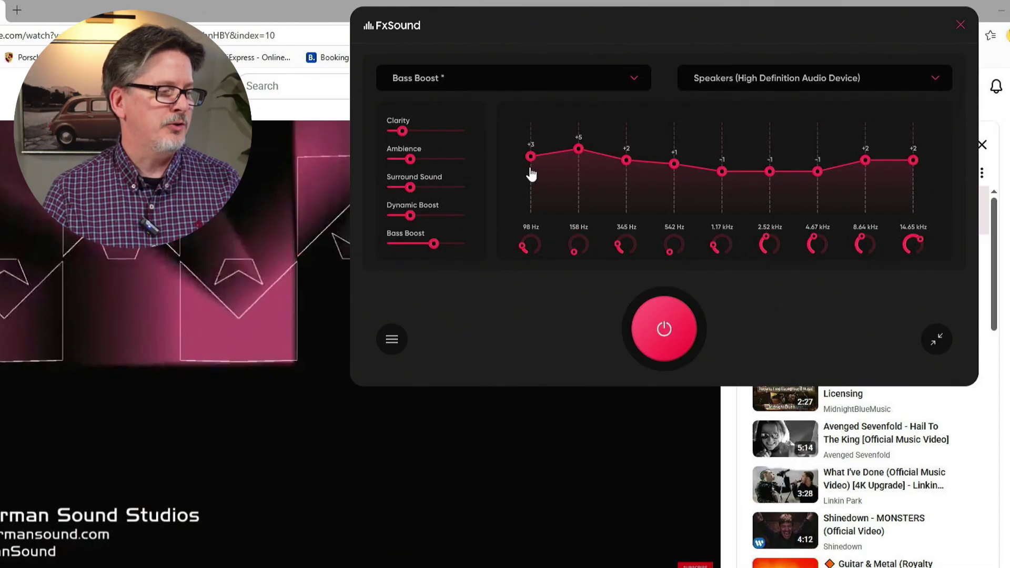
Set the 98 Hz equalizer band to +1 and the 158 Hz band to +3
{"action": "mouse_move", "coordinate": [532, 156]}
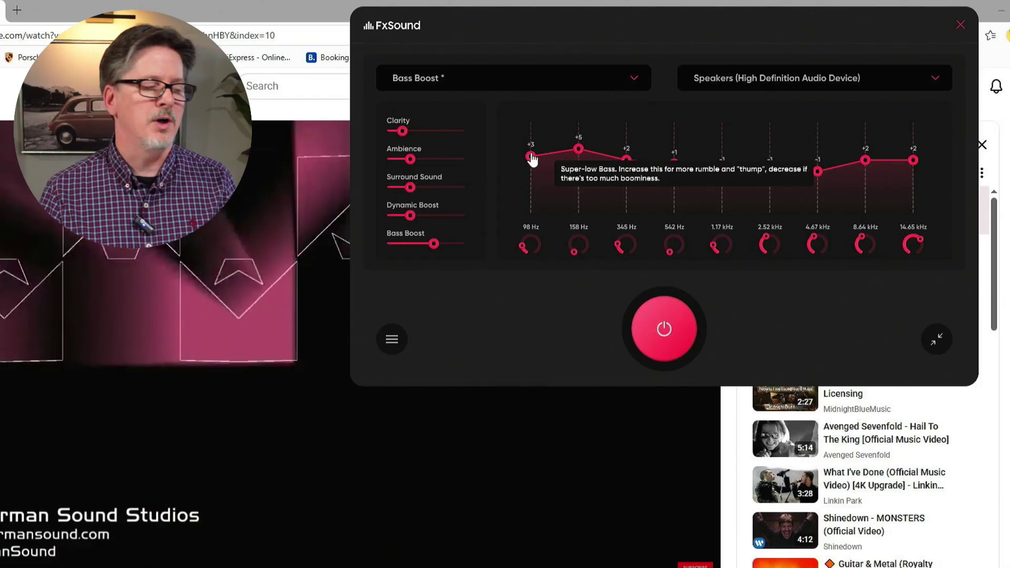
{"action": "mouse_move", "coordinate": [531, 157]}
{"action": "left_mouse_down"}
{"action": "mouse_move", "coordinate": [527, 174]}
{"action": "mouse_move", "coordinate": [523, 149]}
{"action": "mouse_move", "coordinate": [529, 173]}
{"action": "left_mouse_up"}
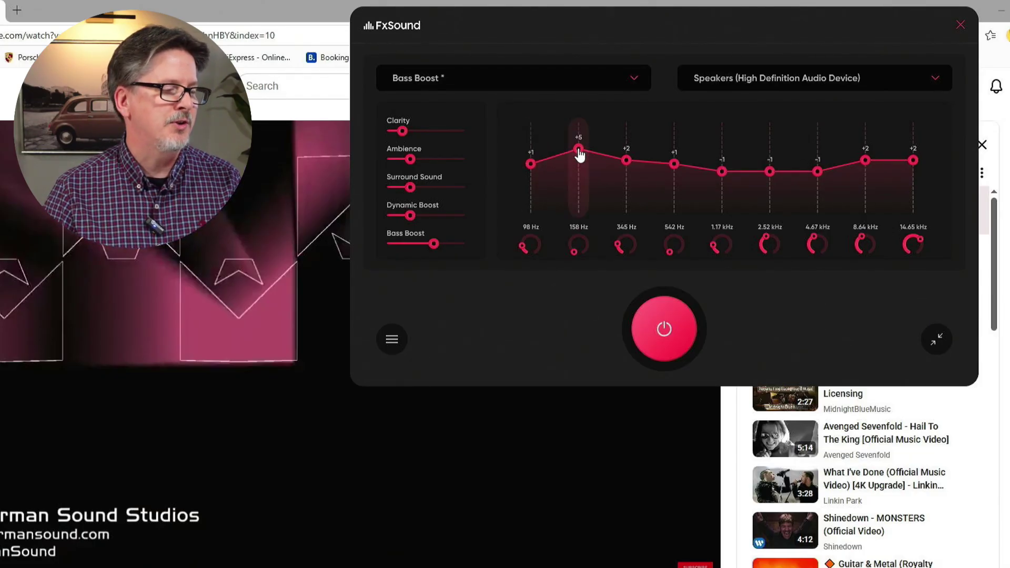
{"action": "left_click_drag", "start_coordinate": [578, 152], "coordinate": [579, 162]}
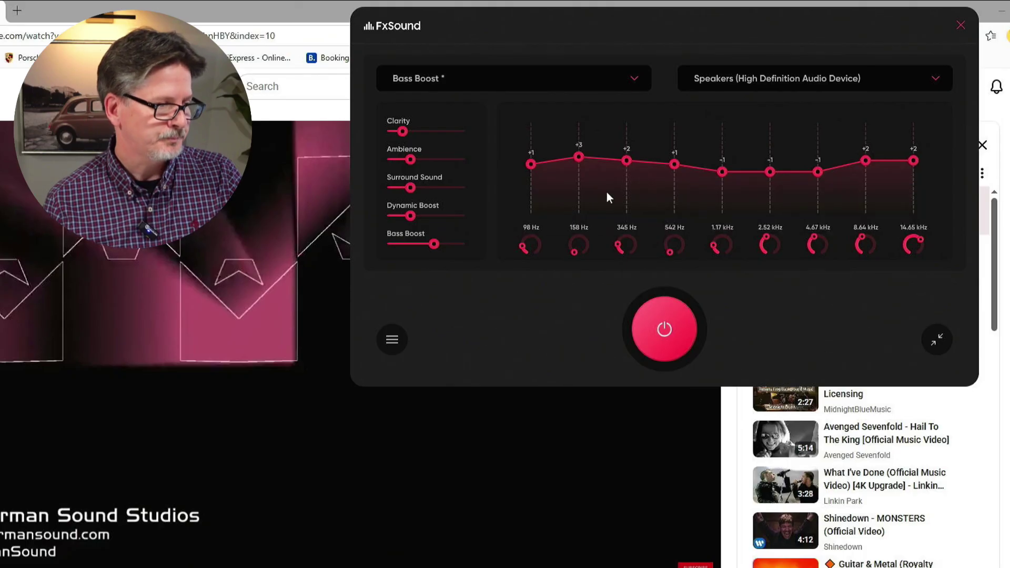
Lower the Bass Boost effect by two notches and retune the lowest equalizer band's frequency to 92 Hz
{"action": "left_click_drag", "start_coordinate": [434, 247], "coordinate": [419, 249]}
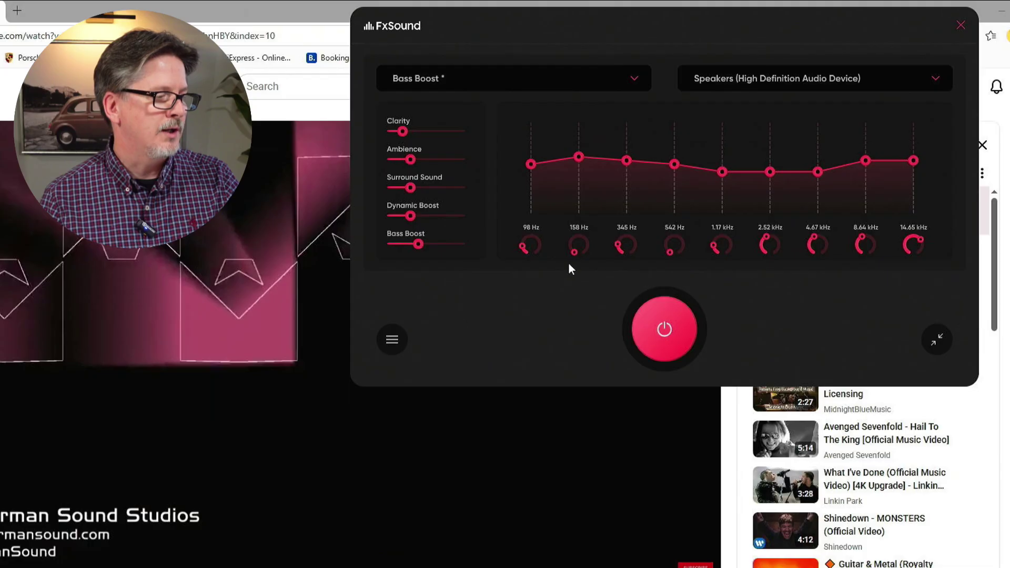
{"action": "left_click_drag", "start_coordinate": [519, 245], "coordinate": [520, 262]}
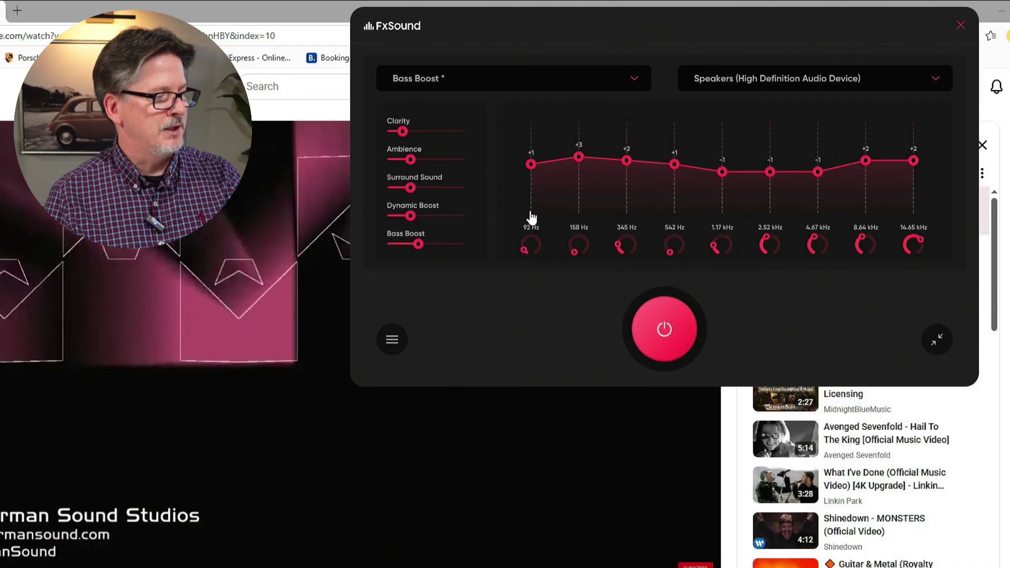
Set the 92 Hz equalizer band to -1 and open the "creative pebble 2.0 frequency response" search saved in Edge's Video Links favorites
{"action": "mouse_move", "coordinate": [530, 163]}
{"action": "left_mouse_down"}
{"action": "mouse_move", "coordinate": [531, 184]}
{"action": "mouse_move", "coordinate": [531, 143]}
{"action": "mouse_move", "coordinate": [526, 189]}
{"action": "mouse_move", "coordinate": [525, 178]}
{"action": "left_mouse_up"}
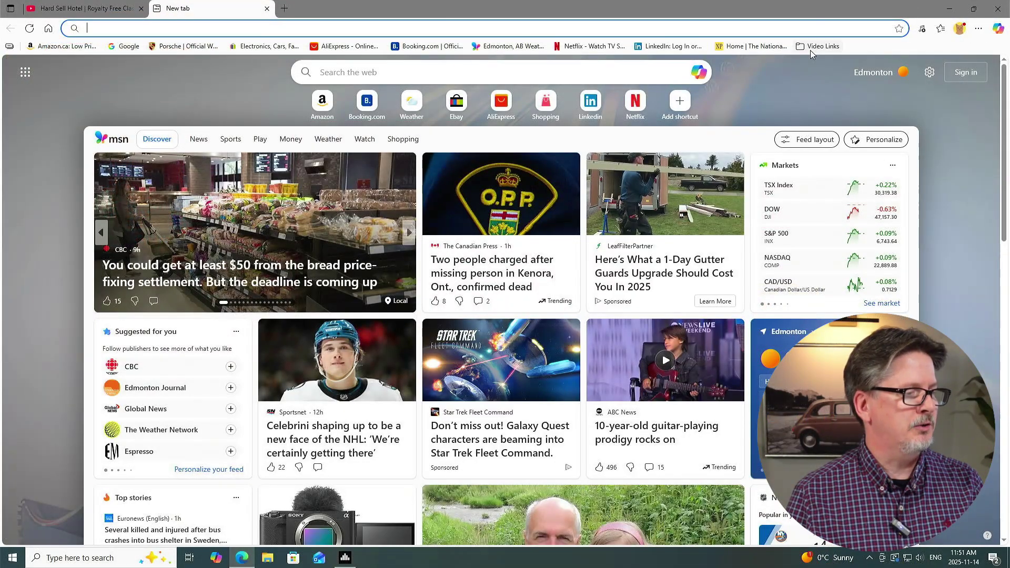
{"action": "left_click", "coordinate": [810, 47]}
{"action": "left_click", "coordinate": [832, 84]}
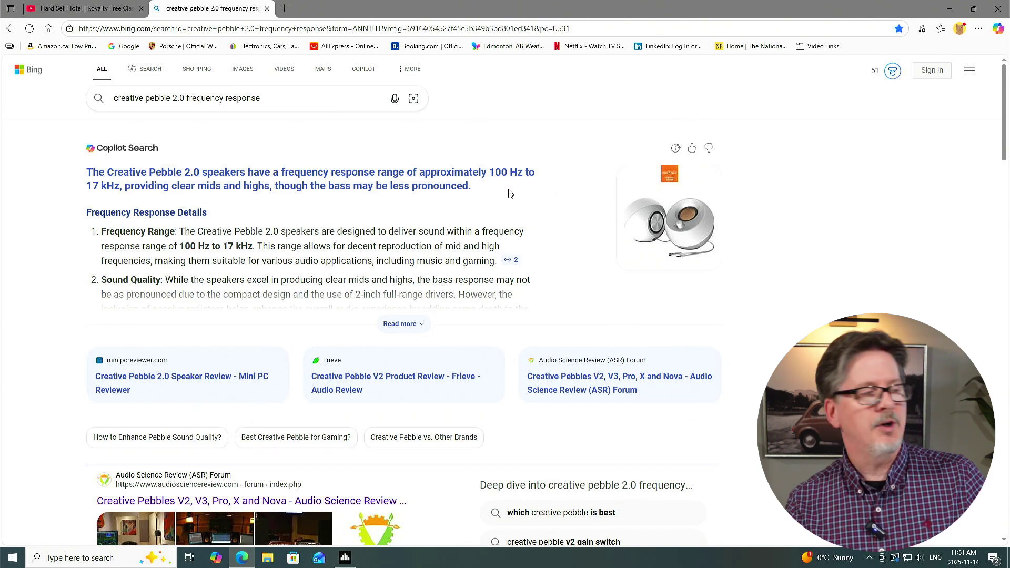
Switch back to FxSound and retune the lowest equalizer band's frequency to 107 Hz and the highest band's to 13.25 kHz
{"action": "left_click", "coordinate": [345, 559]}
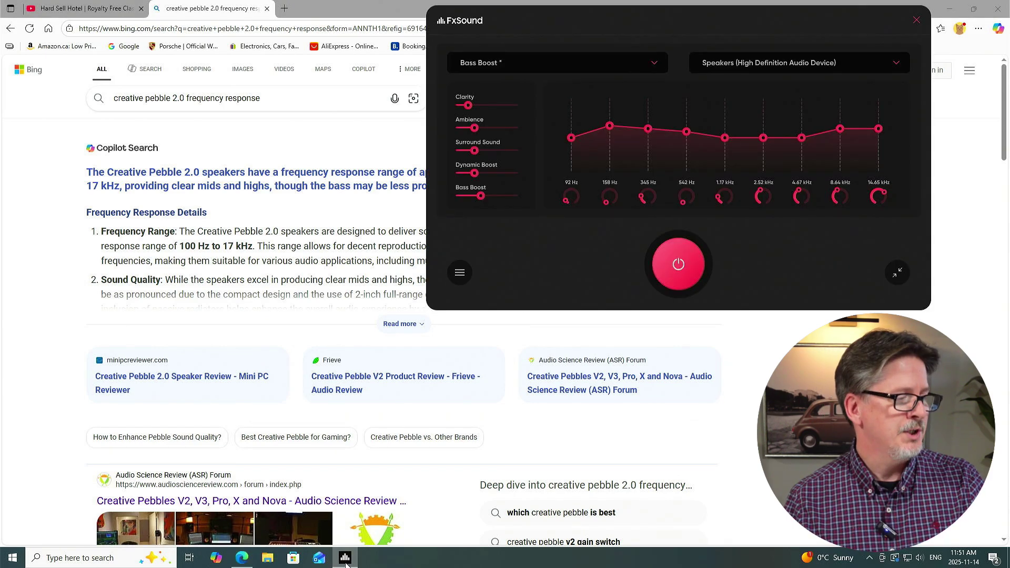
{"action": "mouse_move", "coordinate": [570, 199]}
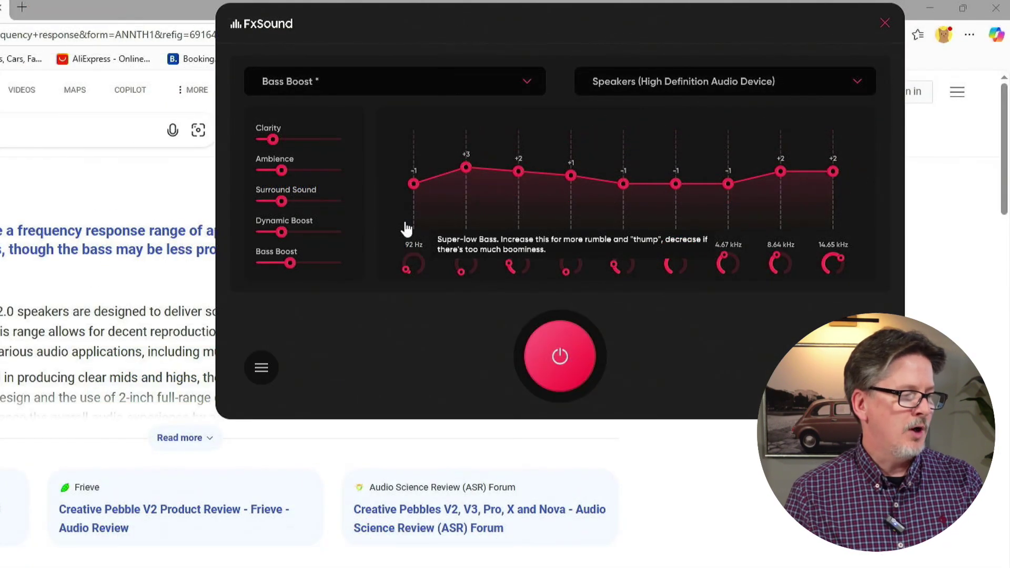
{"action": "mouse_move", "coordinate": [407, 274]}
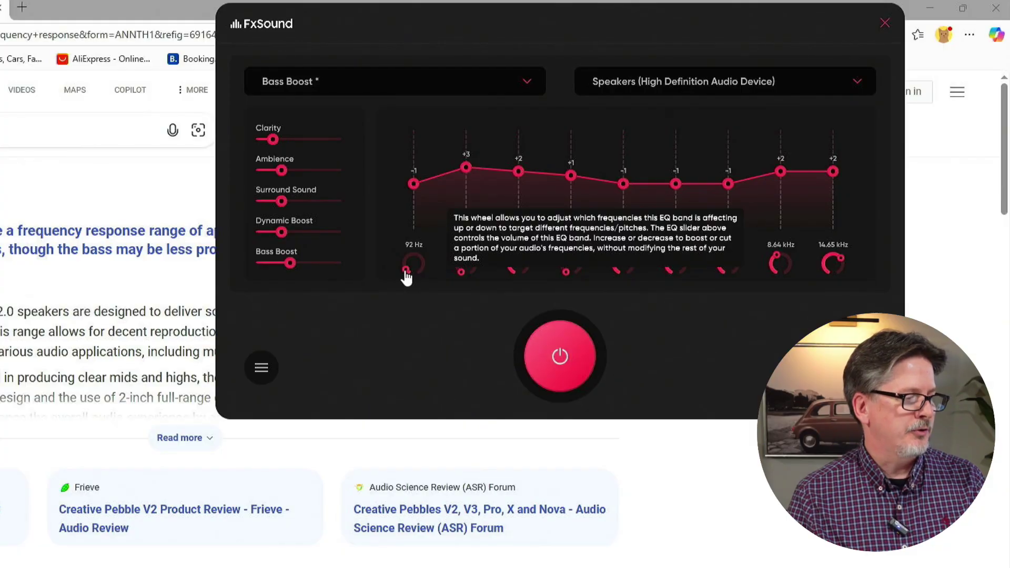
{"action": "left_click_drag", "start_coordinate": [407, 276], "coordinate": [406, 270]}
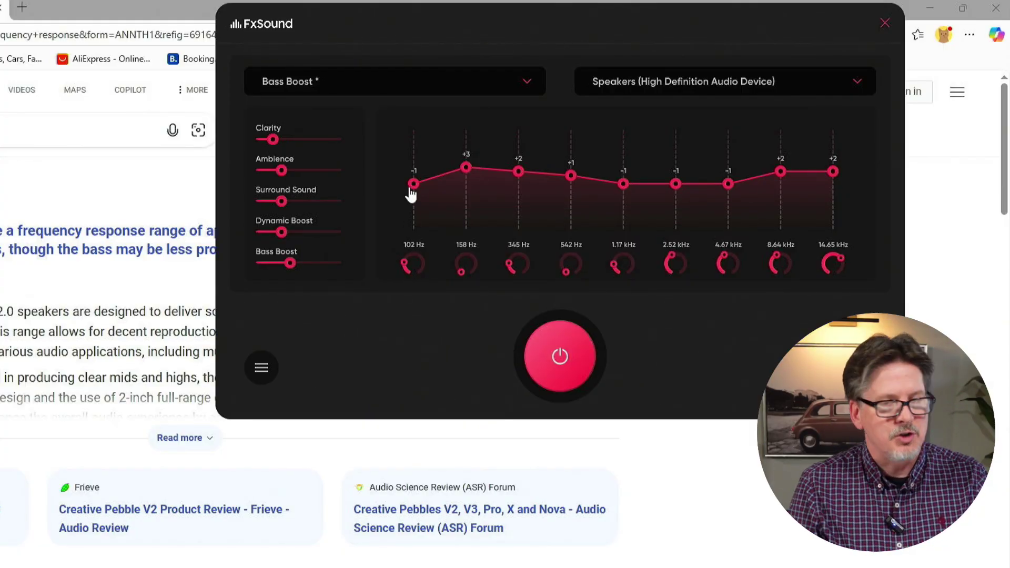
{"action": "mouse_move", "coordinate": [411, 194]}
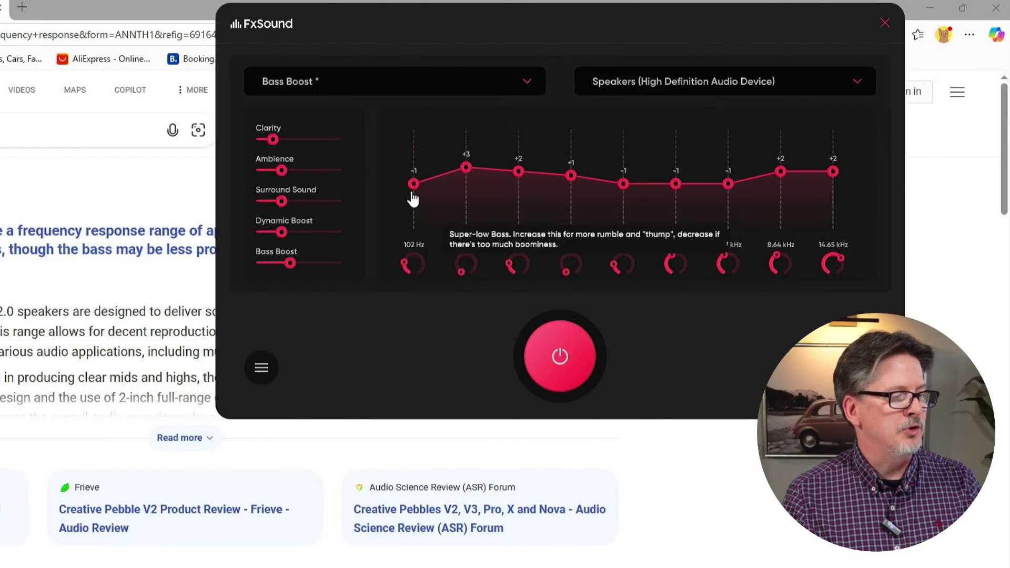
{"action": "mouse_move", "coordinate": [412, 194]}
{"action": "left_mouse_down"}
{"action": "mouse_move", "coordinate": [413, 152]}
{"action": "mouse_move", "coordinate": [414, 188]}
{"action": "left_mouse_up"}
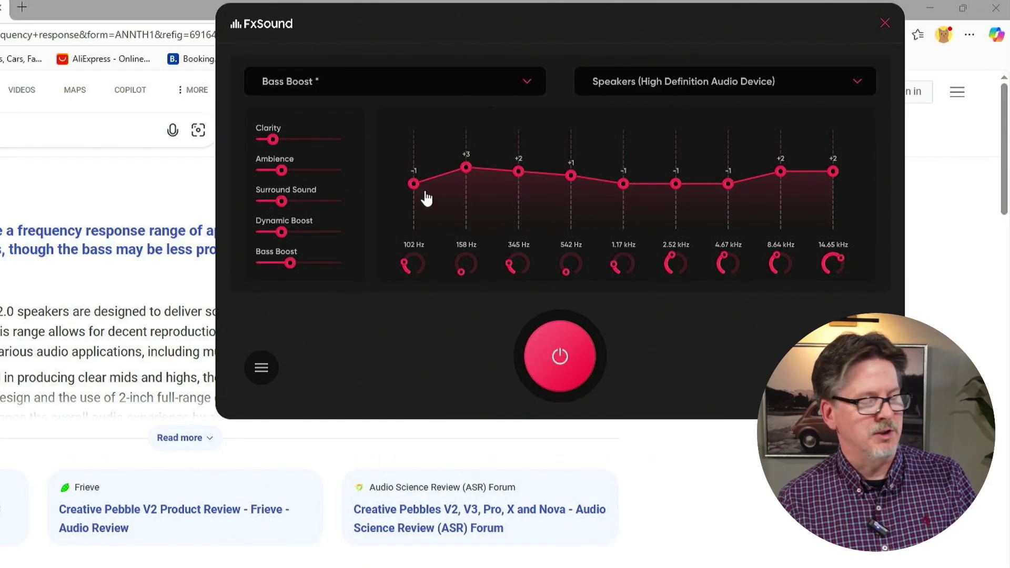
{"action": "left_click_drag", "start_coordinate": [405, 265], "coordinate": [406, 264]}
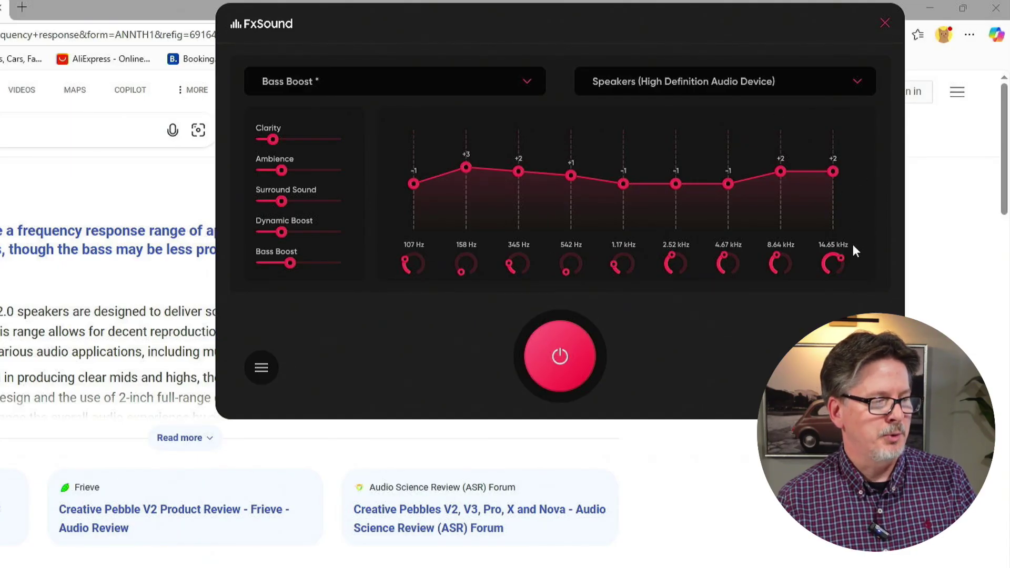
{"action": "left_click_drag", "start_coordinate": [841, 261], "coordinate": [828, 259]}
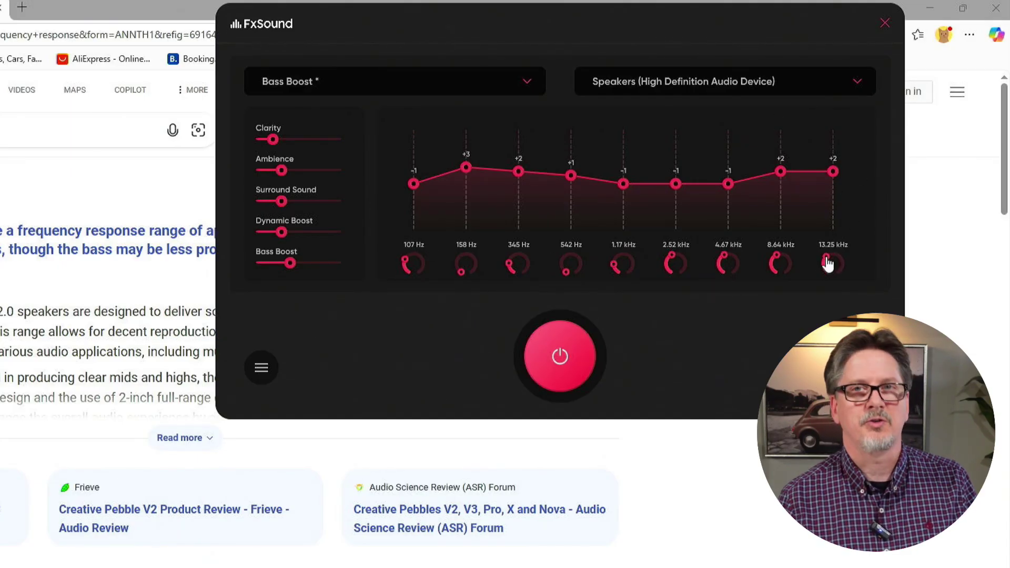